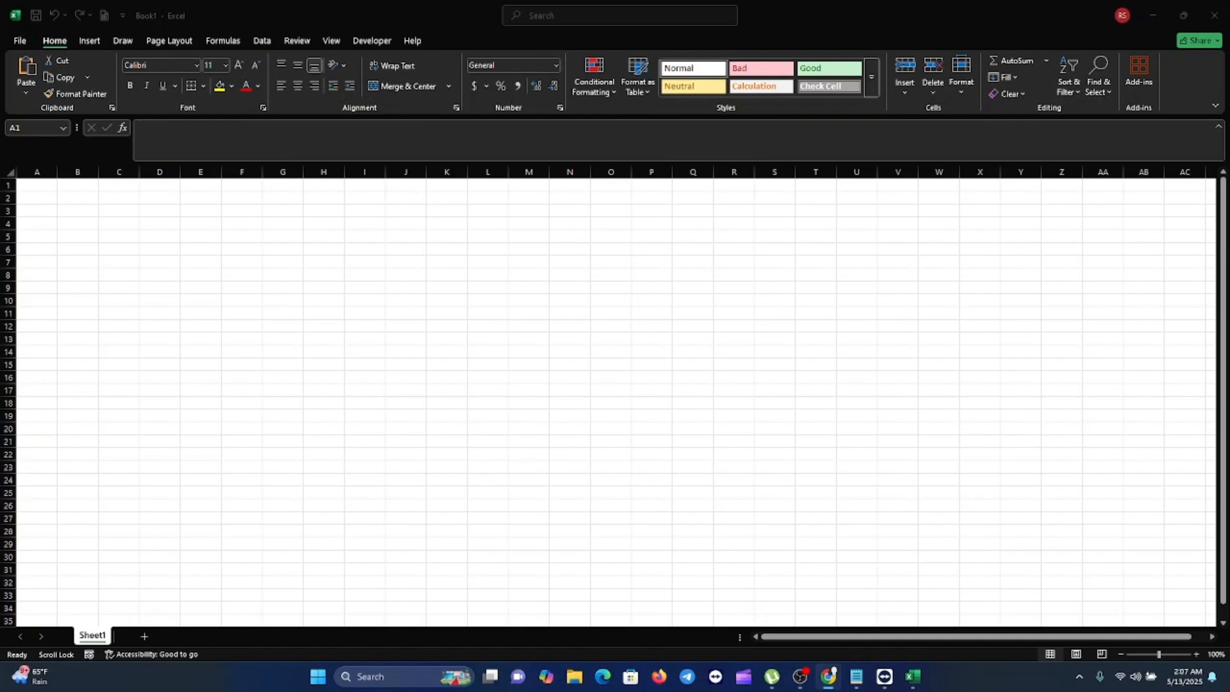
# Enter the January–May Apple Juice sales table starting at A1, with columns Month, Product, Units Sold, Unit Price ($) and an empty Total Revenue ($).
pyautogui.click(36, 189)
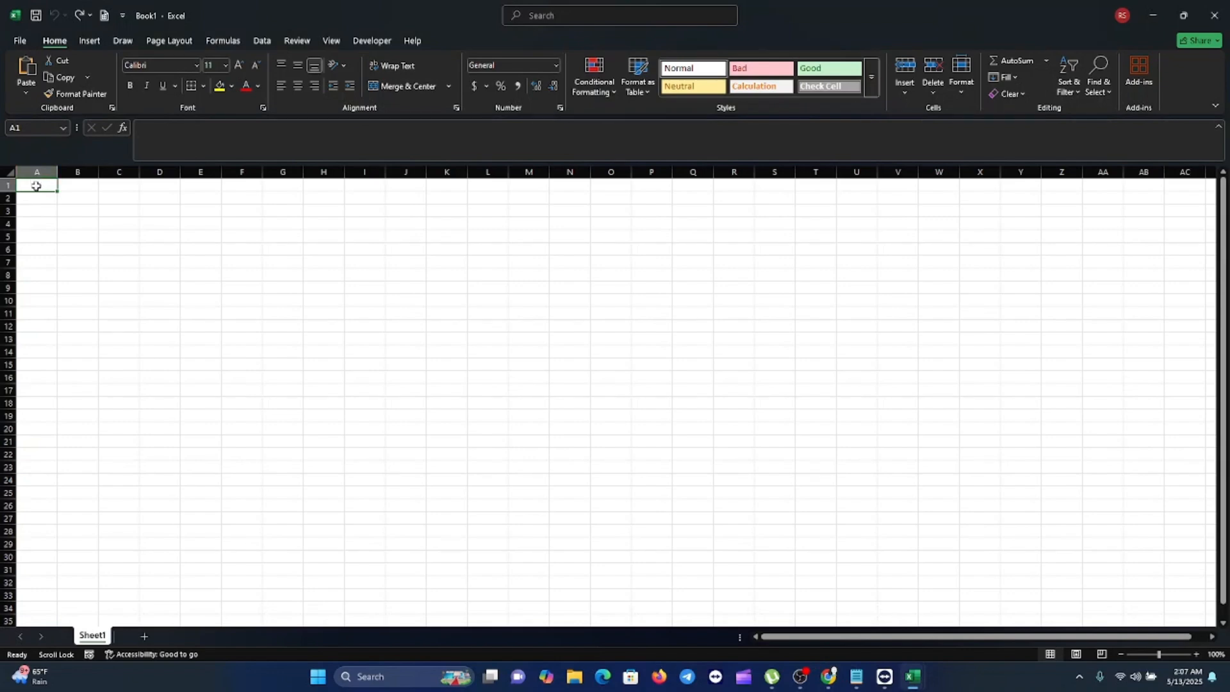
pyautogui.click(75, 190)
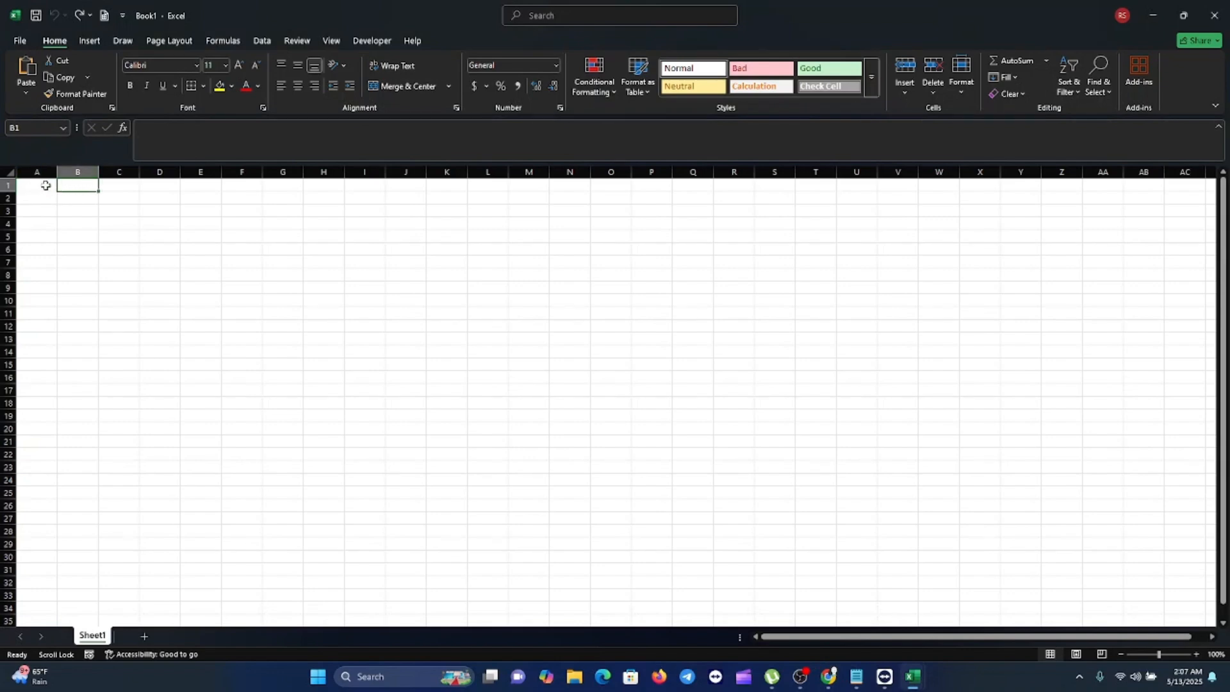
pyautogui.click(46, 185)
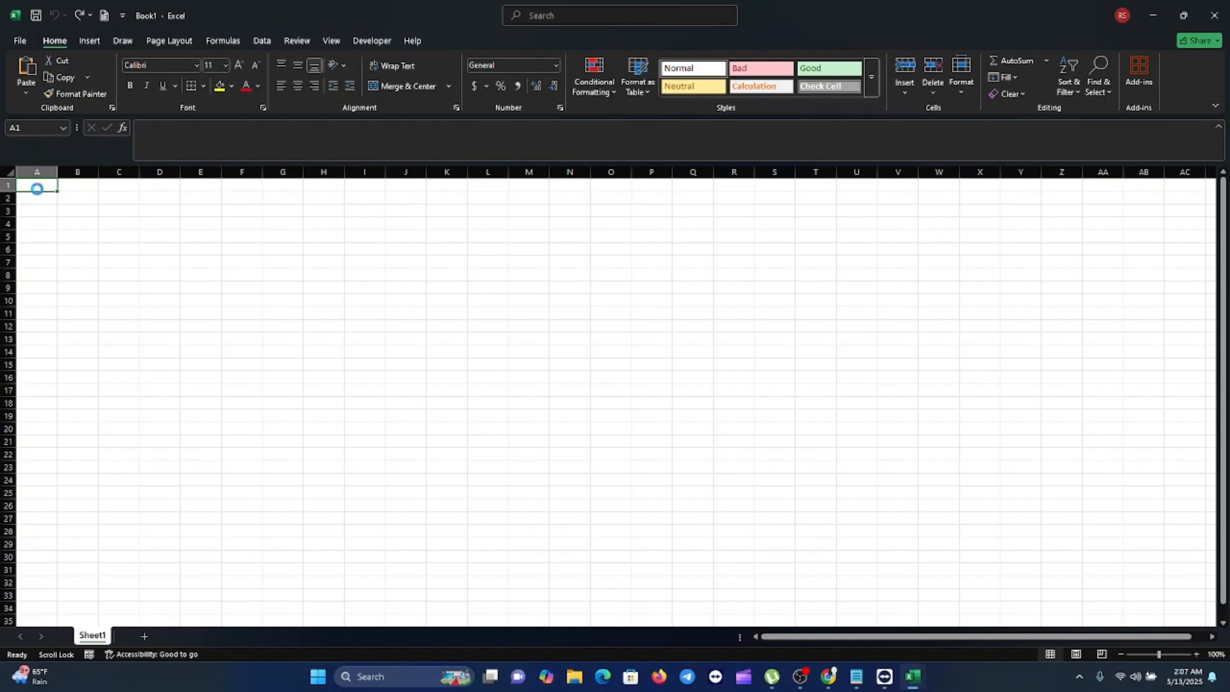
pyautogui.write('Month\tProduct\tUnits Sold\tUnit Price ($)\tTotal Revenue ($) January\tApple Juice\t120\t2.5\t February\tApple Juice\t150\t2.5\t March\tApple Juice\t135\t2.5\t April\tApple Juice\t160\t2.5\t May\tApple Juice\t140\t2.5')
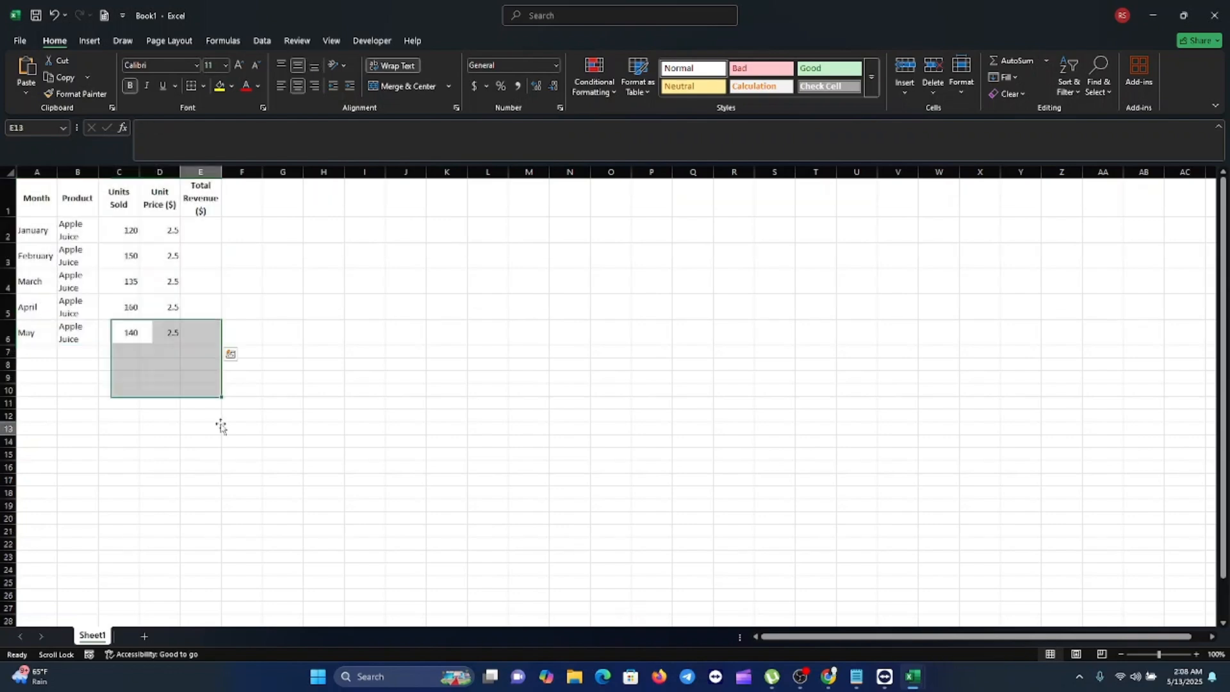
pyautogui.click(218, 426)
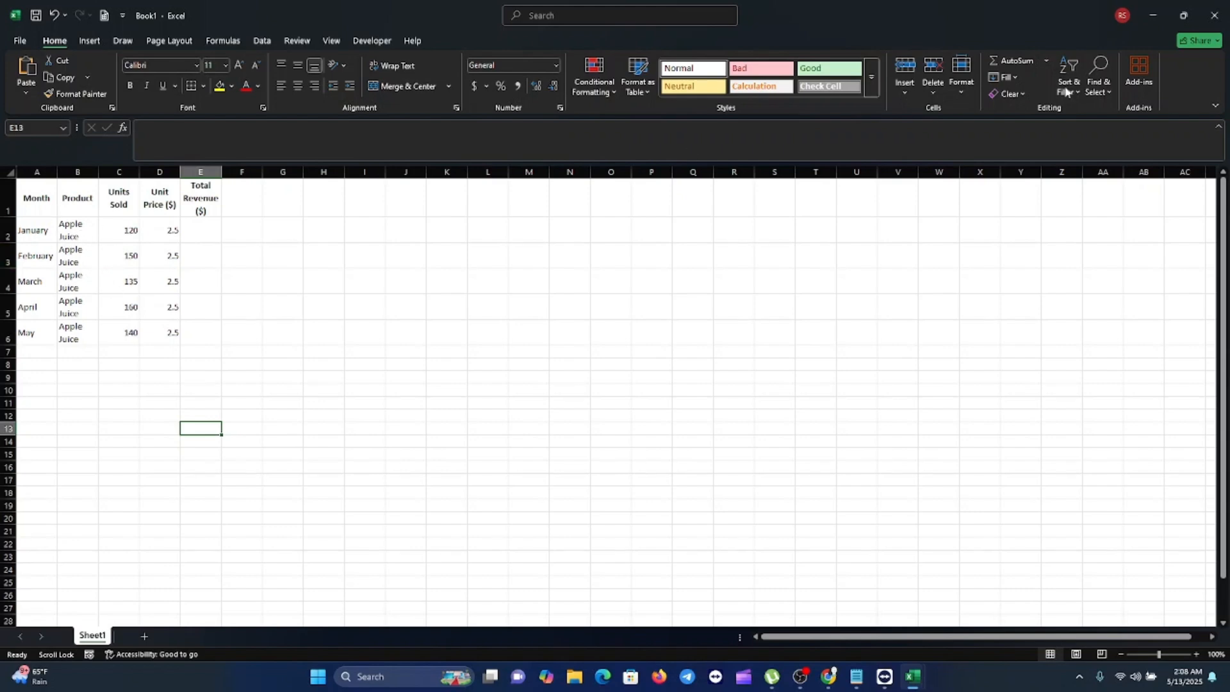
pyautogui.hotkey('alt', 'Tab')
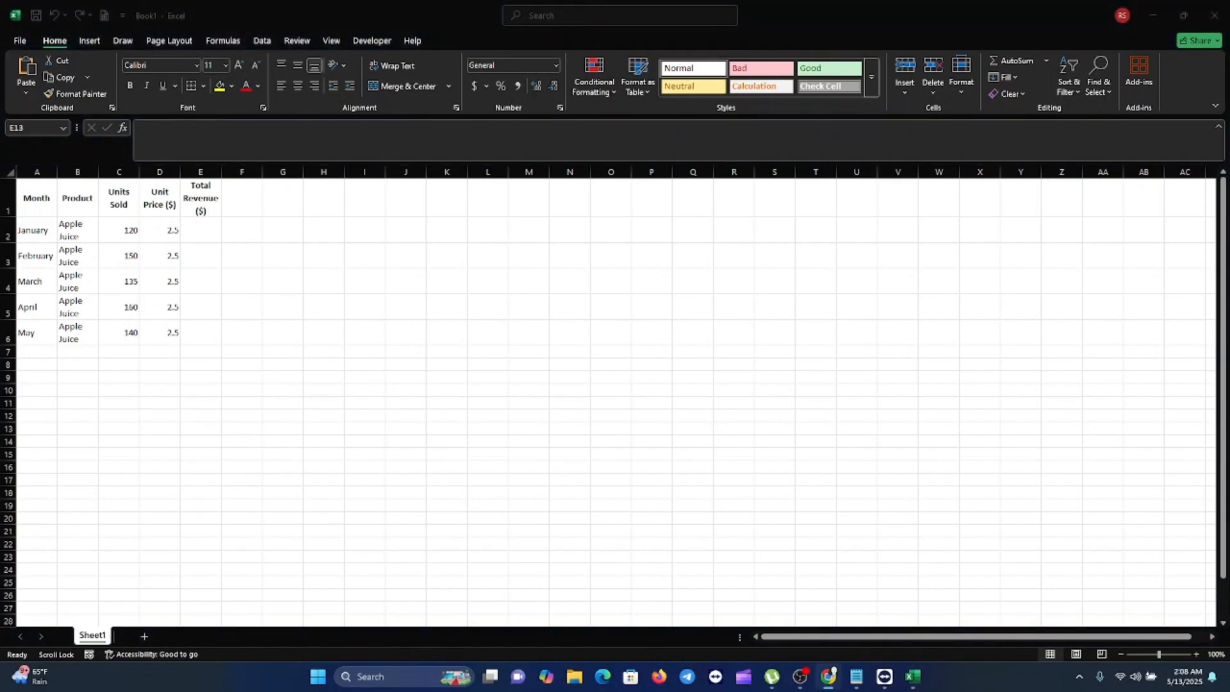
pyautogui.hotkey('alt', 'Tab')
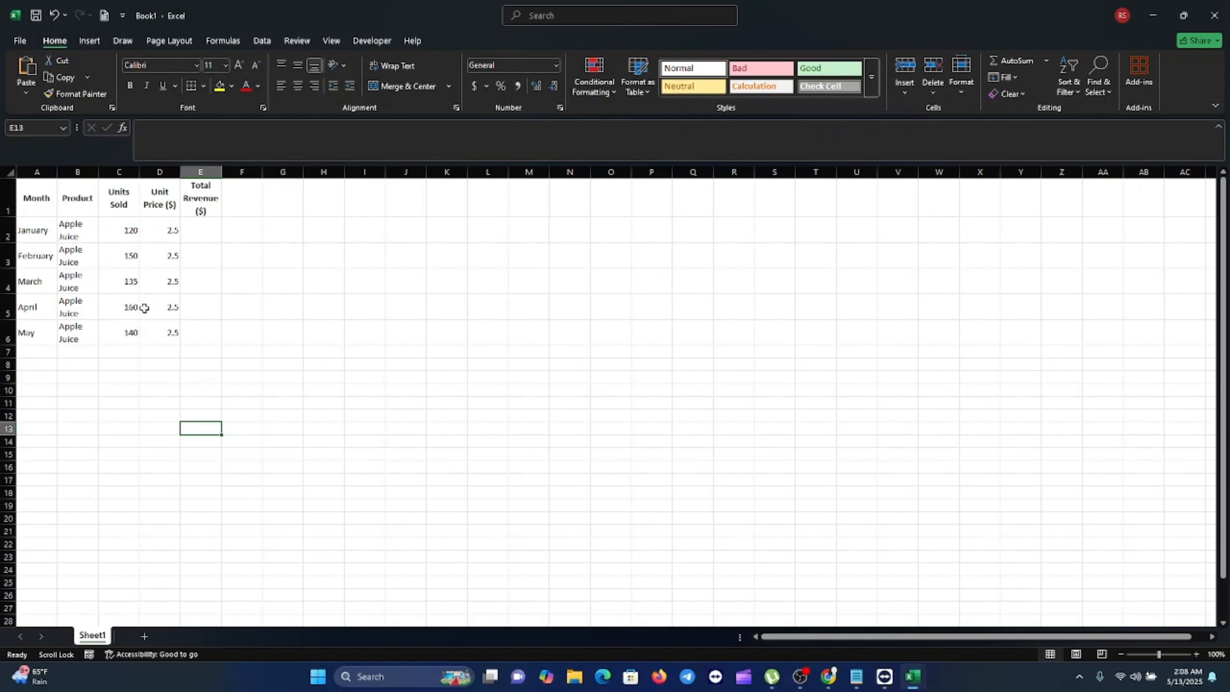
pyautogui.click(283, 235)
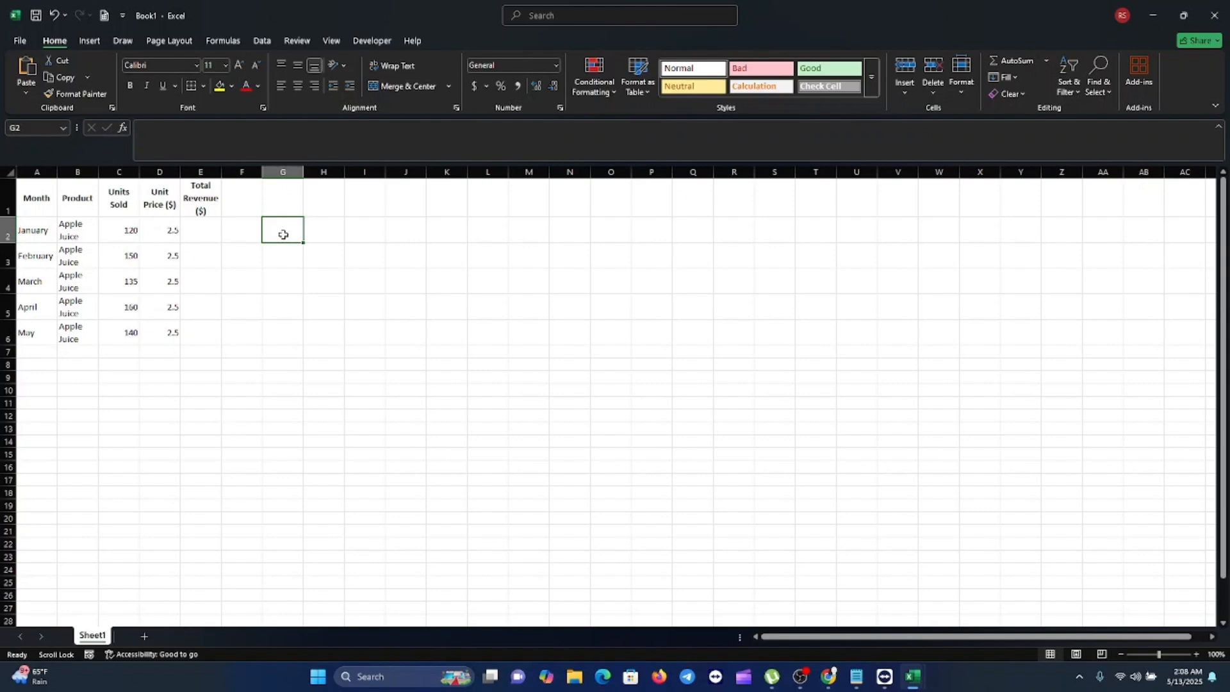
pyautogui.write('Janua')
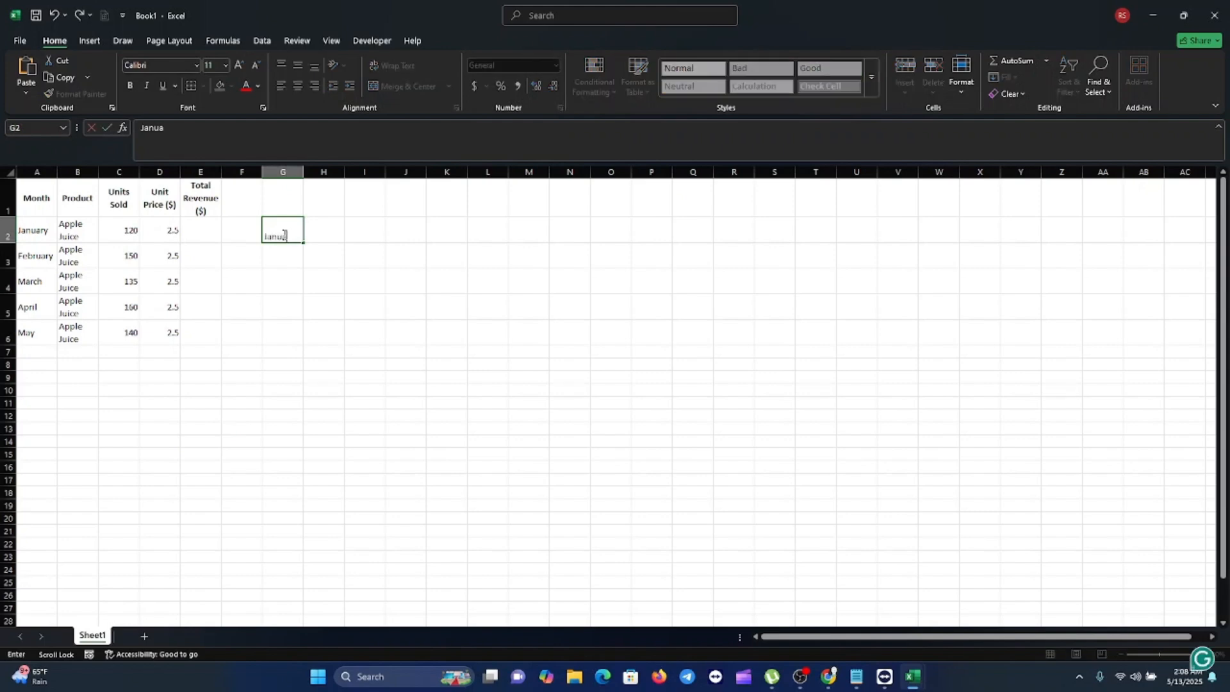
pyautogui.write('ry')
pyautogui.click(279, 256)
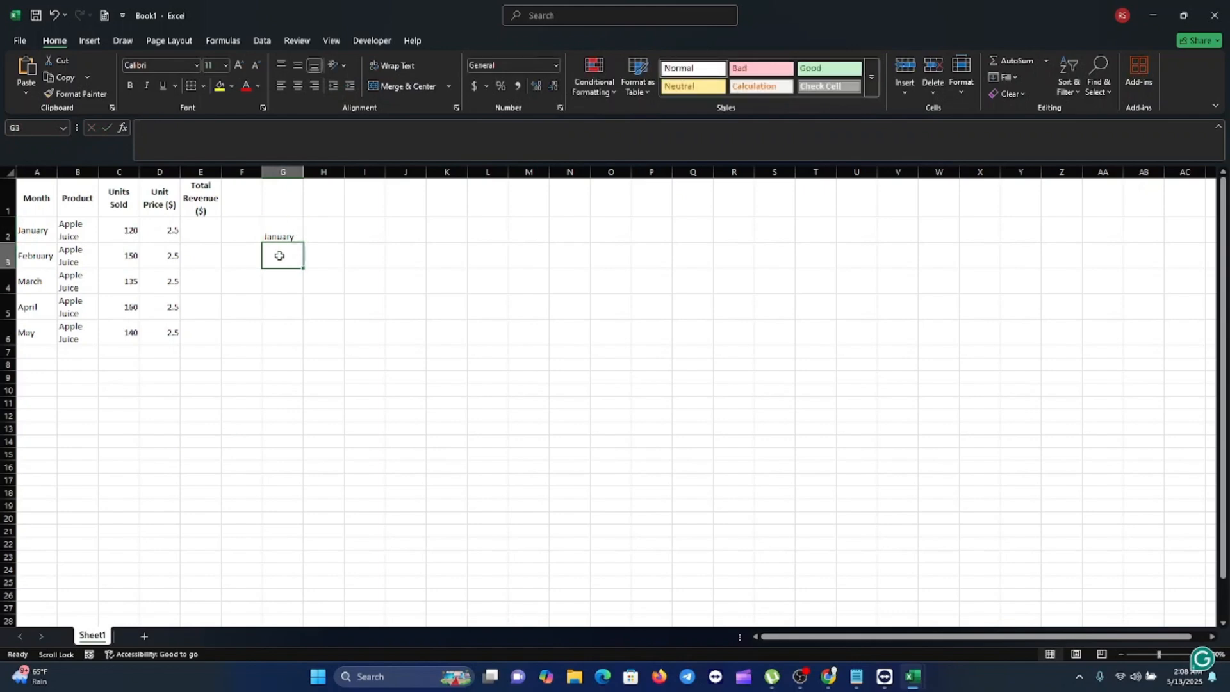
pyautogui.hotkey('ctrl', 'z')
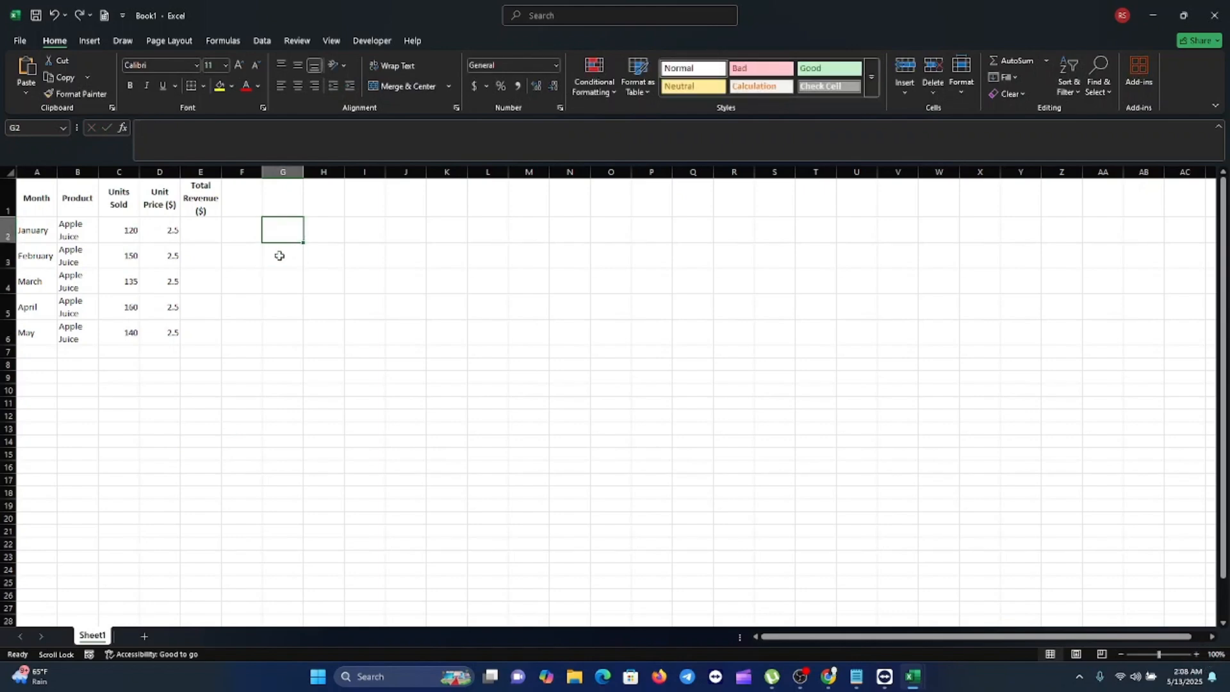
pyautogui.click(266, 331)
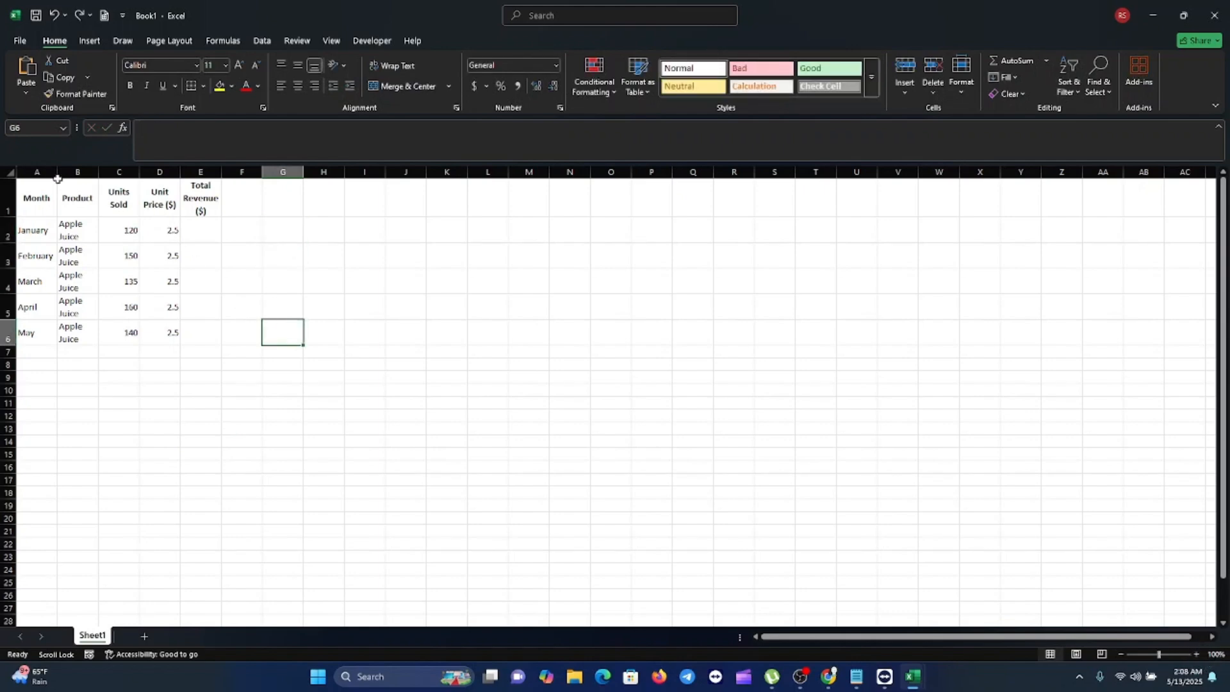
# Widen columns A to E so each entry fits on one line, and format A1:E6 in Times New Roman, size 12.
pyautogui.moveTo(57, 173); pyautogui.dragTo(418, 175)
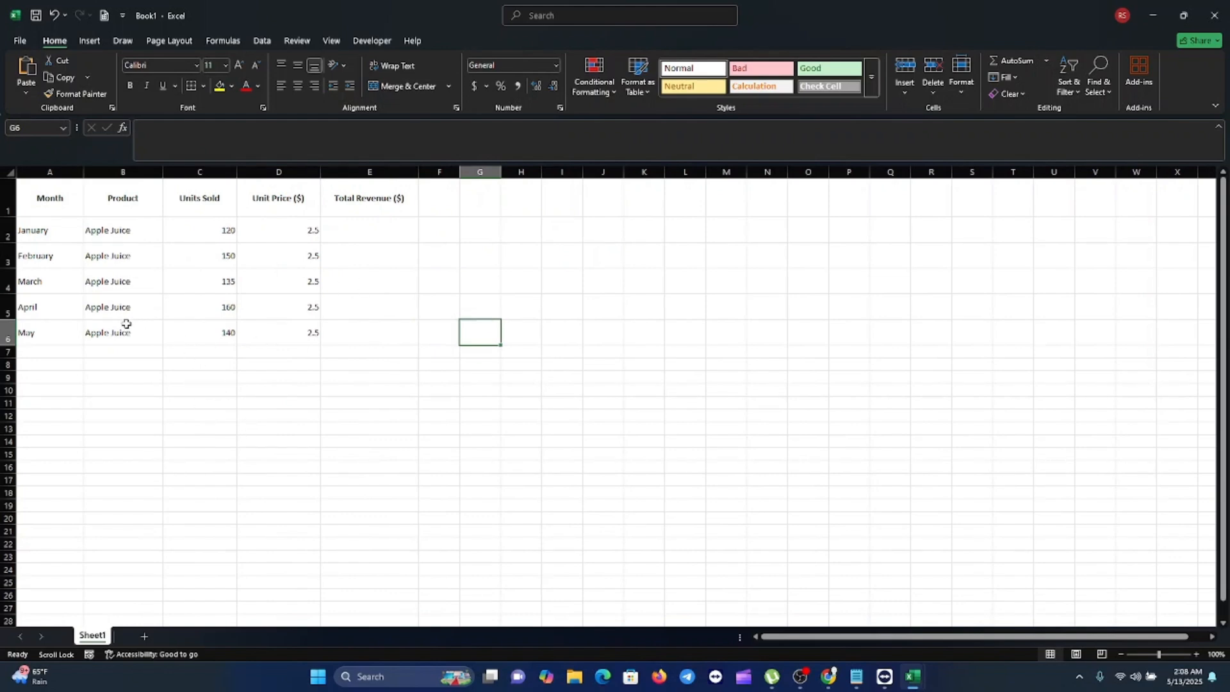
pyautogui.click(48, 221)
pyautogui.moveTo(38, 197); pyautogui.dragTo(419, 344)
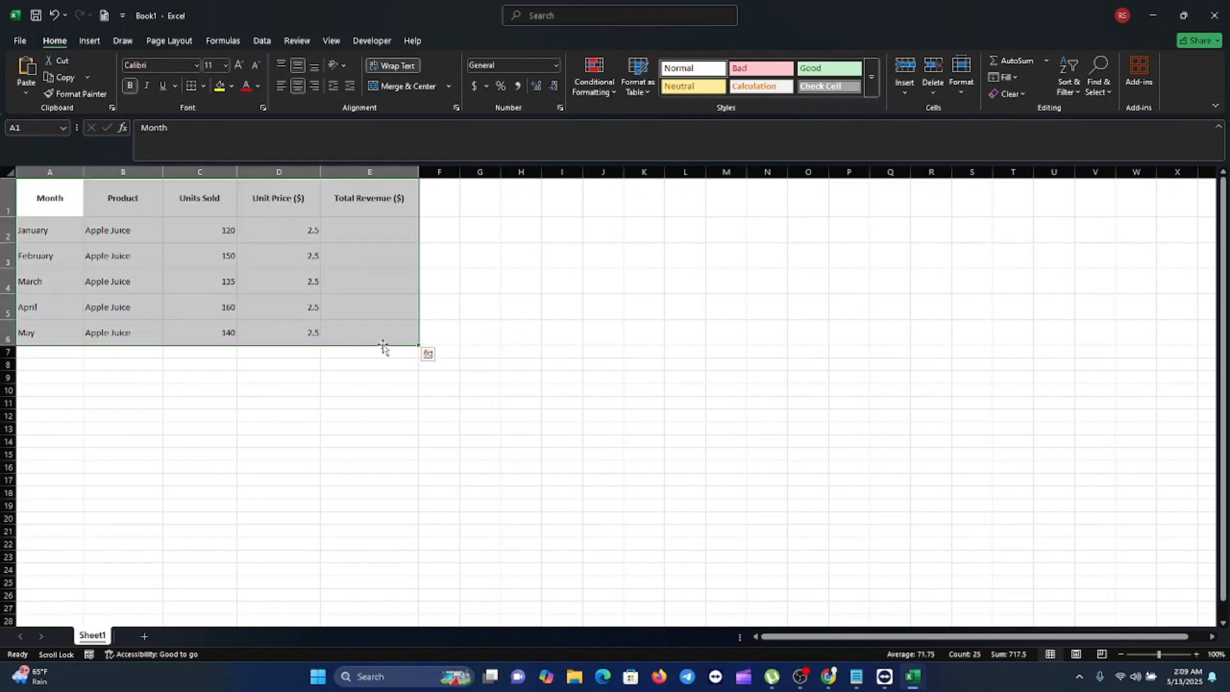
pyautogui.click(196, 65)
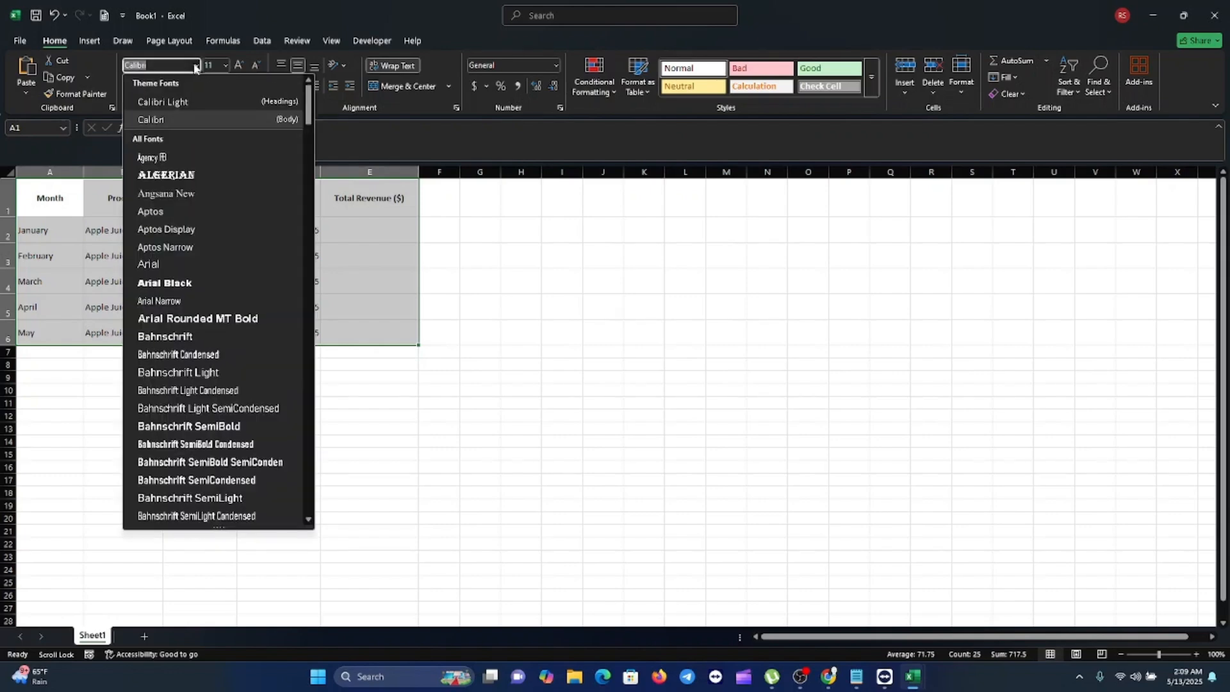
pyautogui.write('Times New Roman')
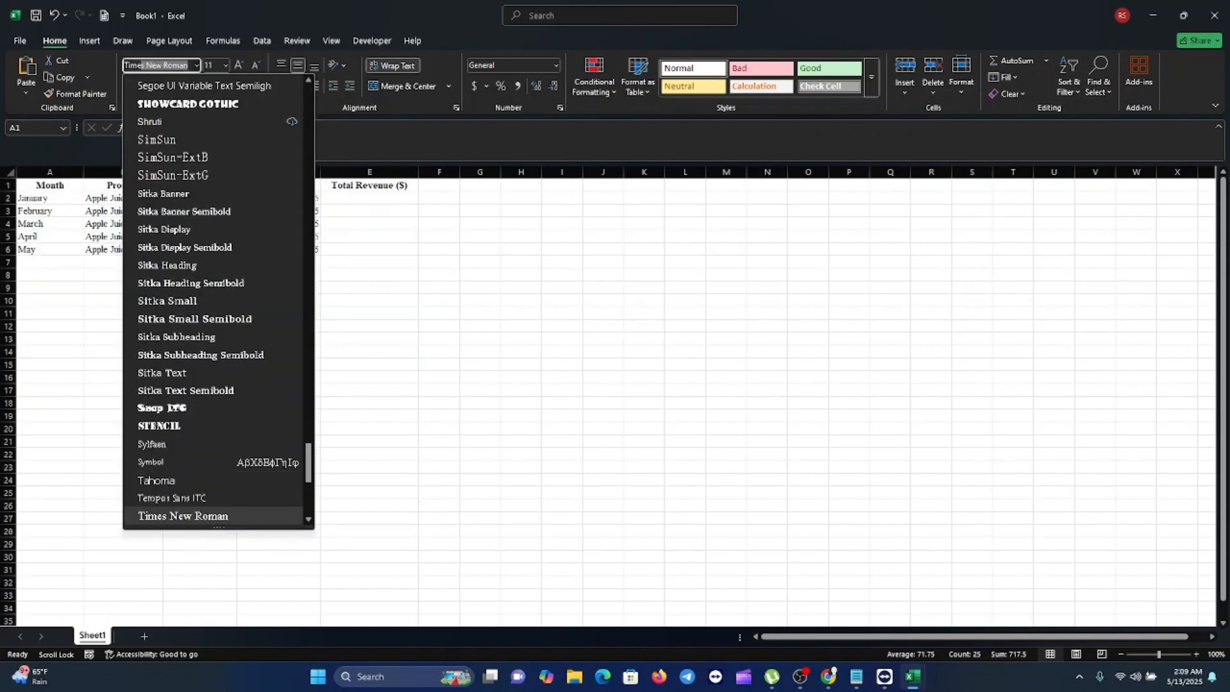
pyautogui.press('Return')
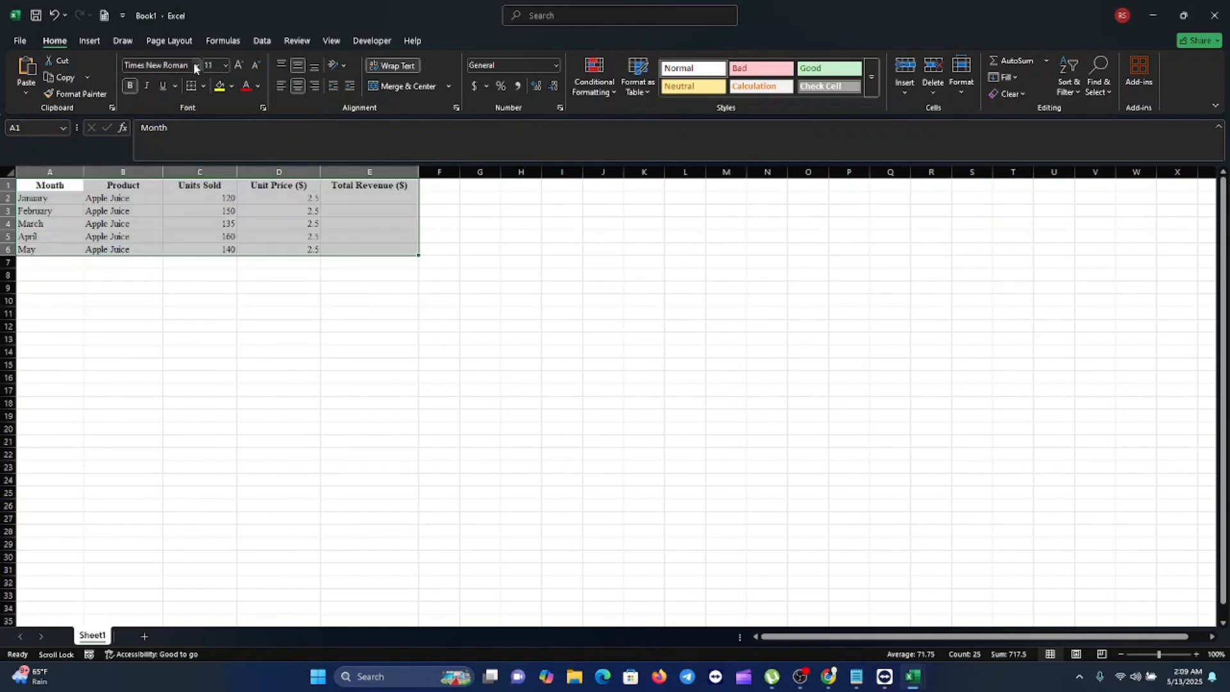
pyautogui.click(225, 66)
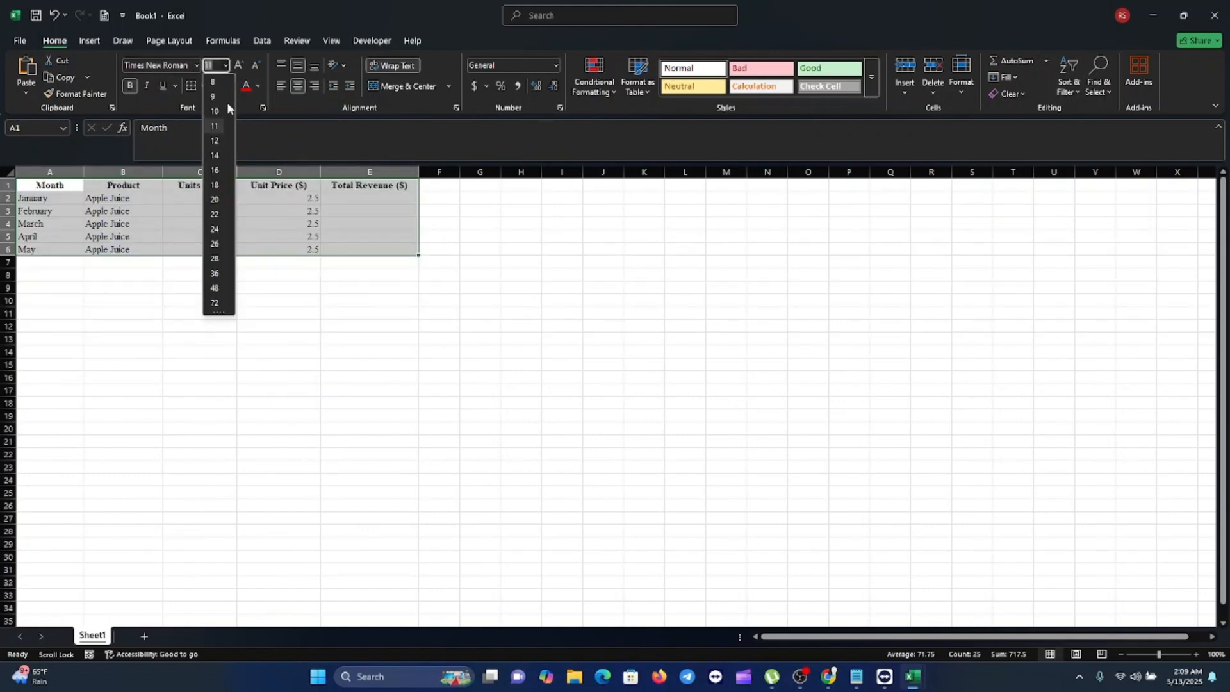
pyautogui.click(215, 141)
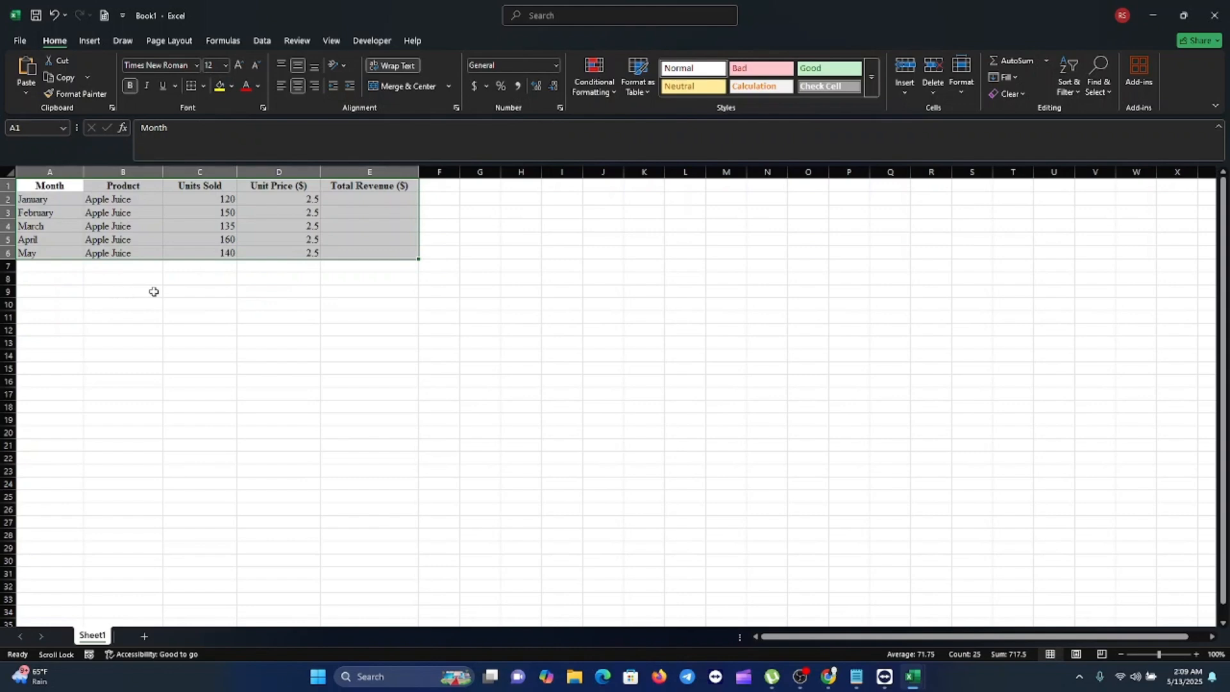
# Remove bold from the whole table A1:E6 and apply bold only to header row 1.
pyautogui.click(126, 88)
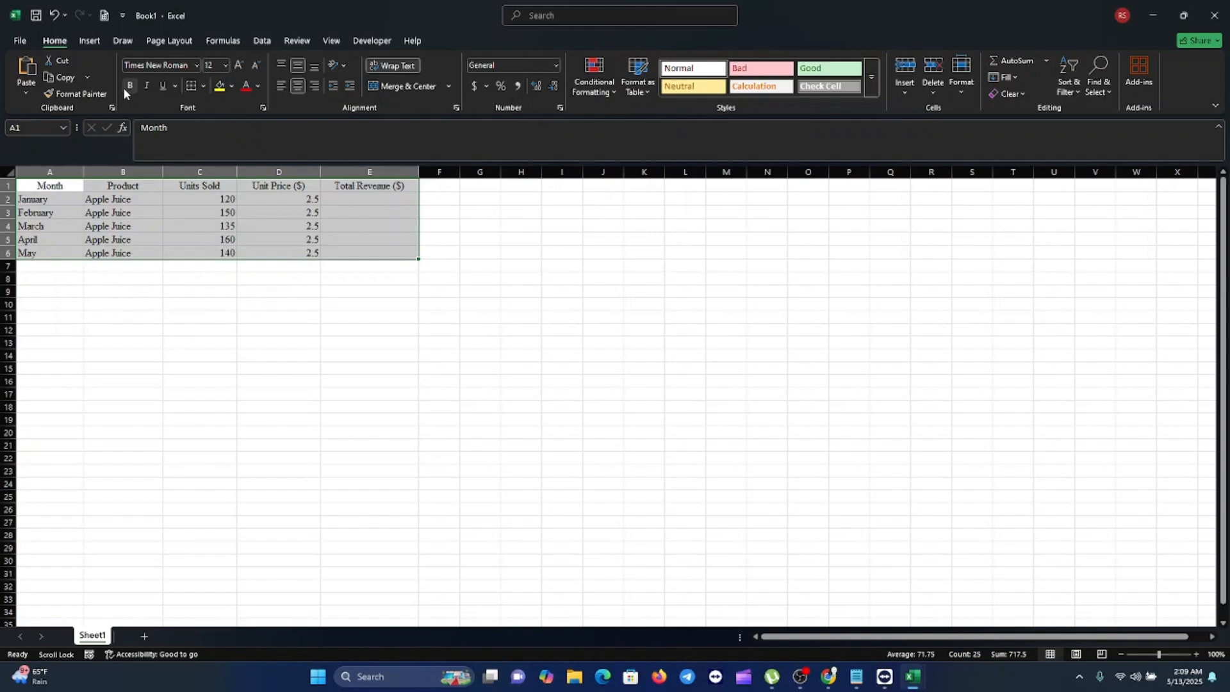
pyautogui.click(125, 88)
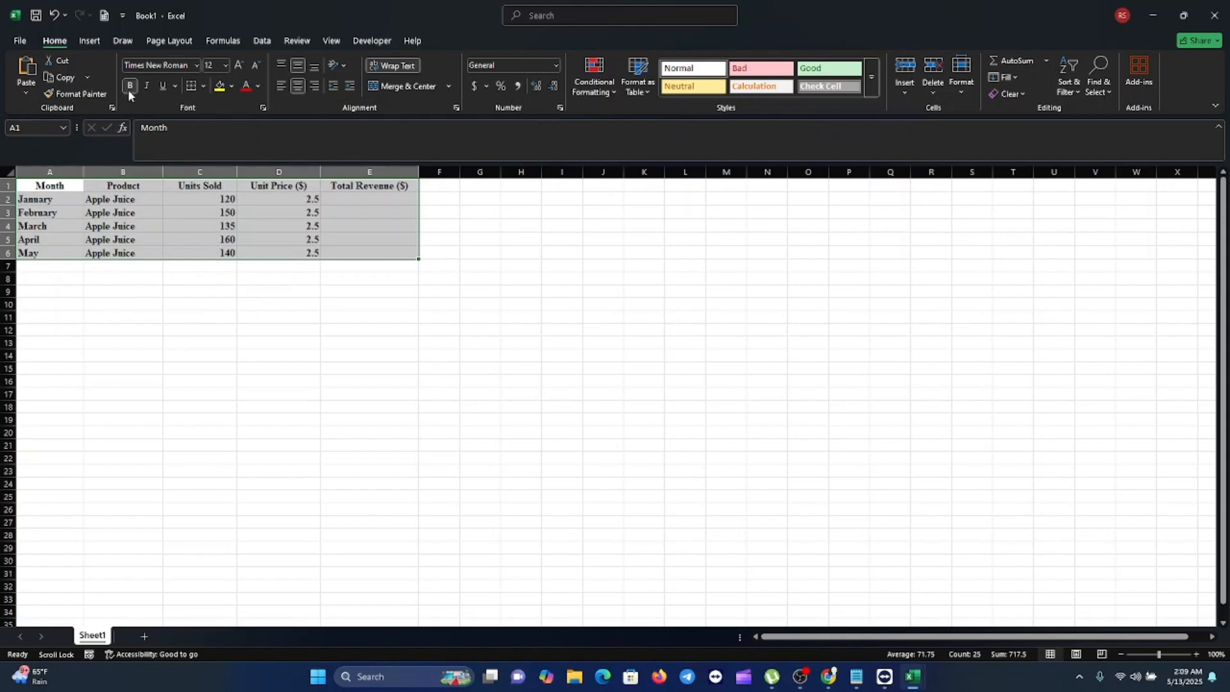
pyautogui.click(129, 92)
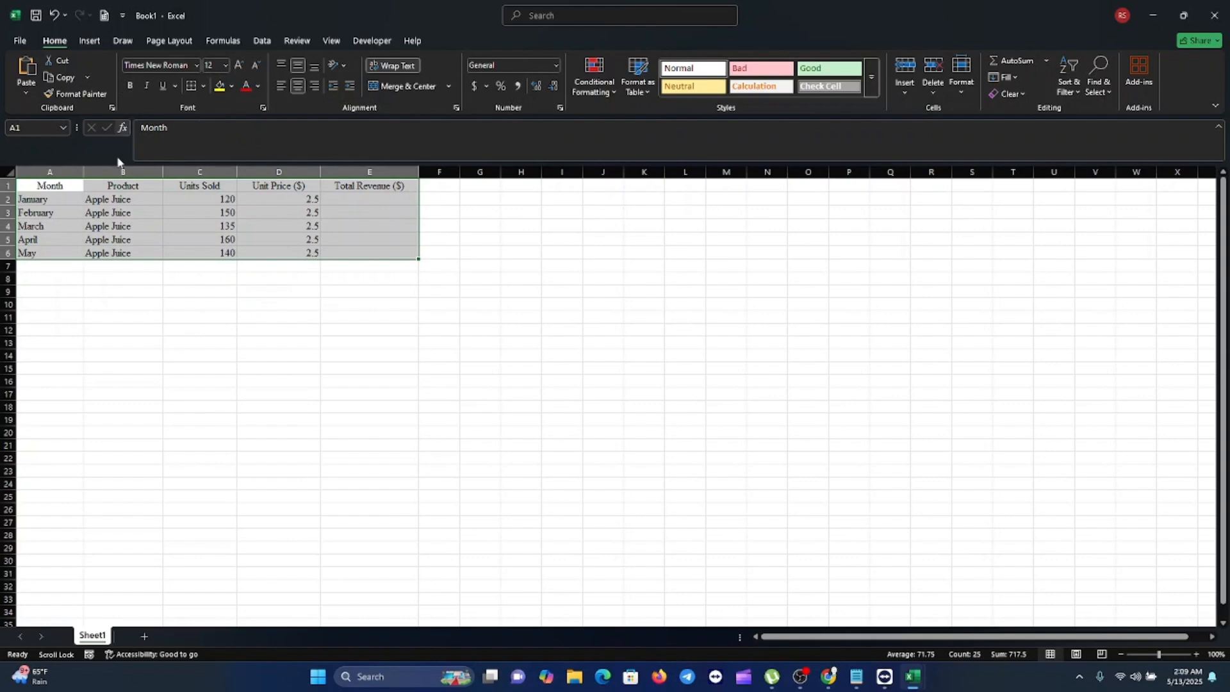
pyautogui.click(8, 185)
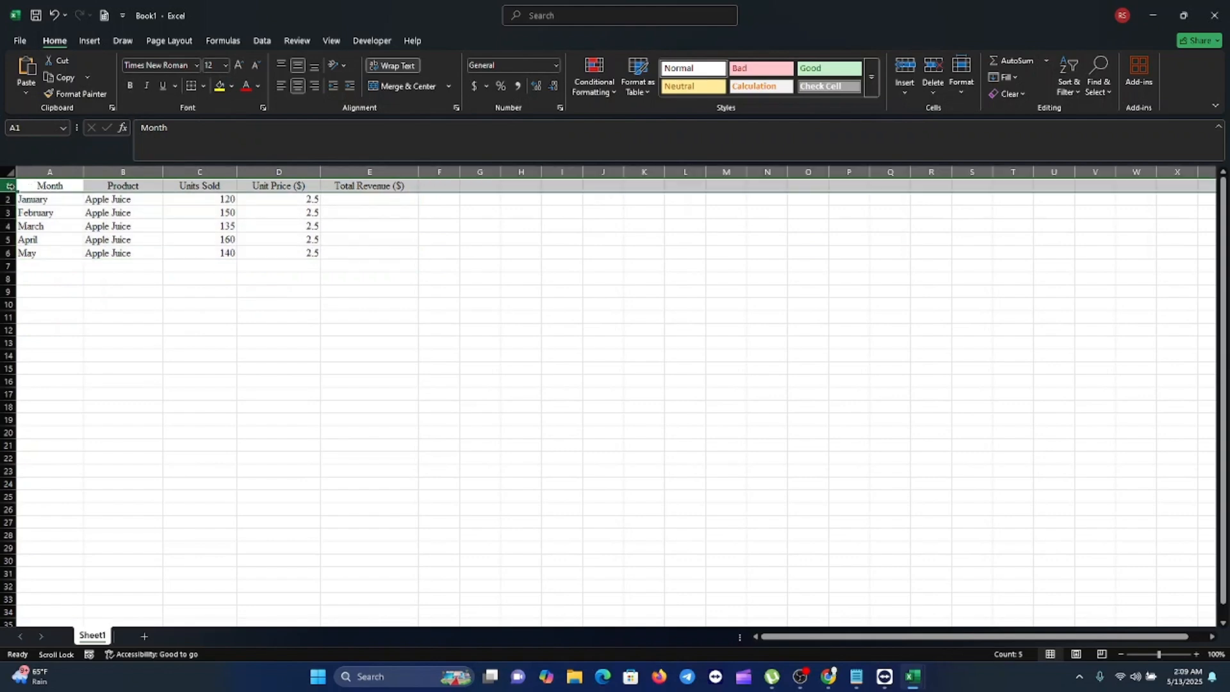
pyautogui.click(127, 89)
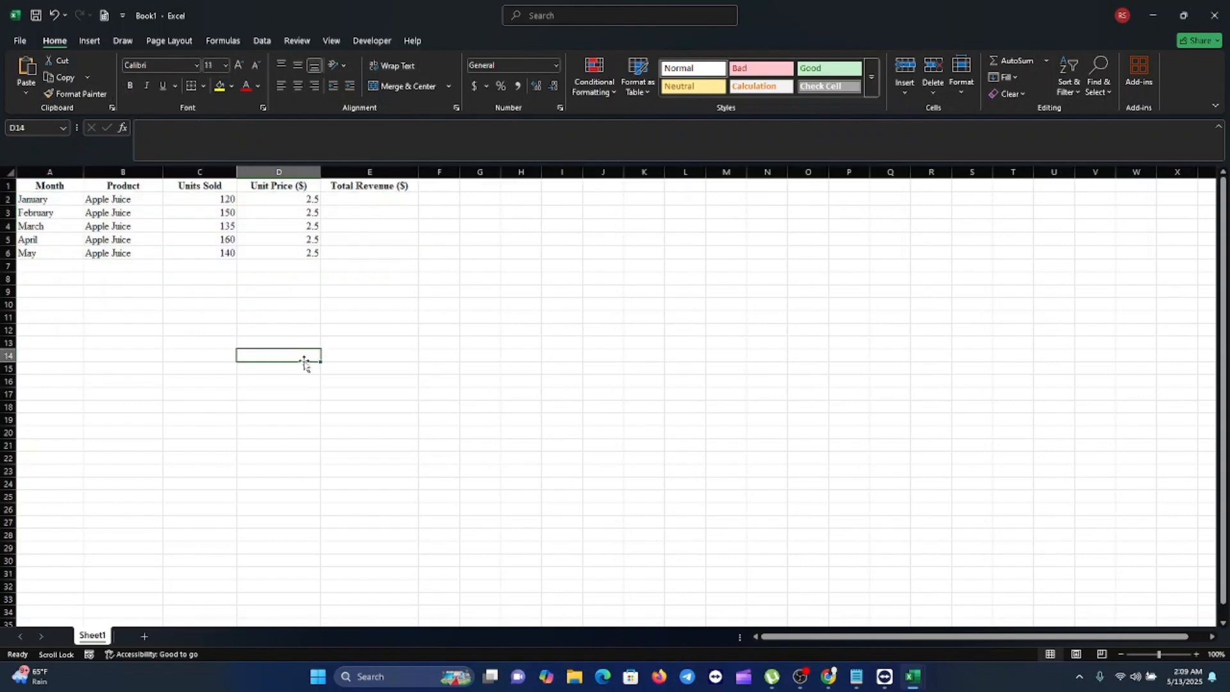
pyautogui.click(302, 358)
pyautogui.click(9, 186)
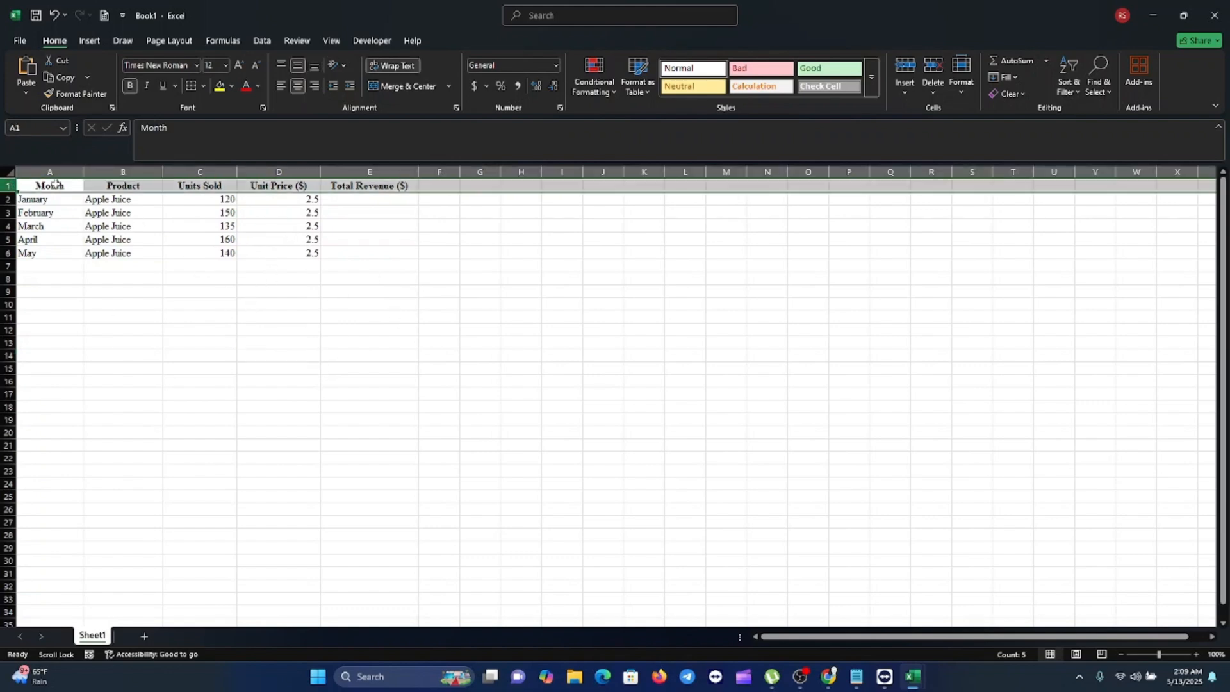
pyautogui.click(232, 88)
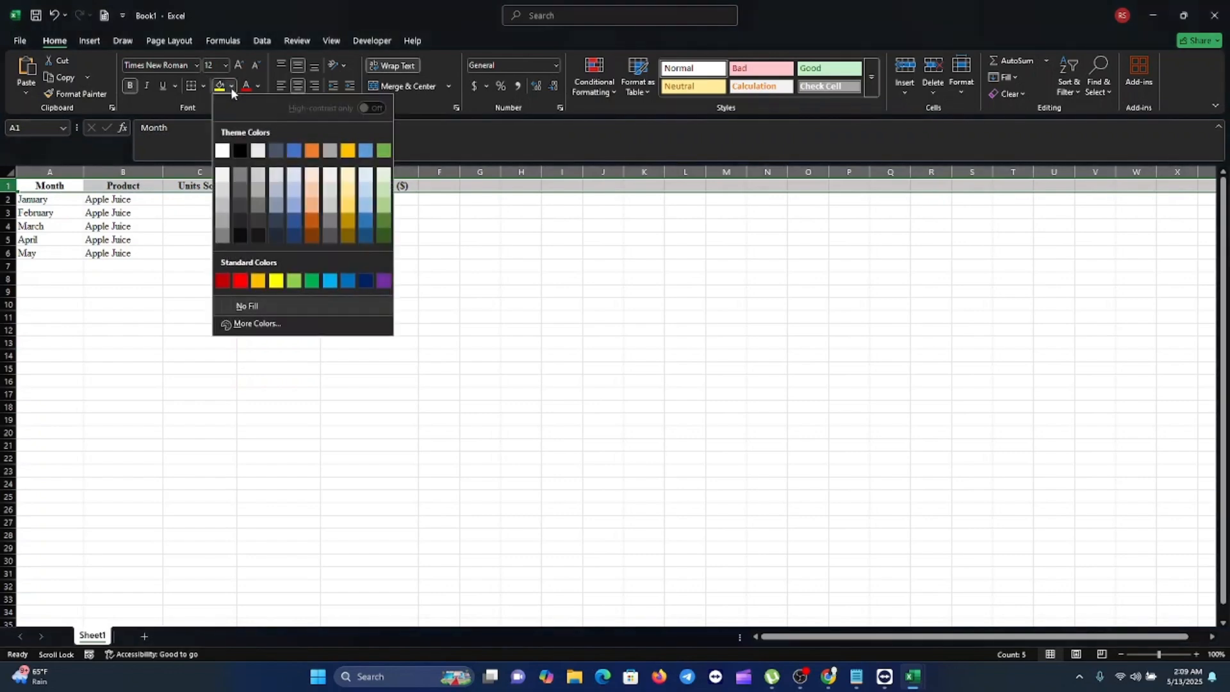
pyautogui.click(294, 154)
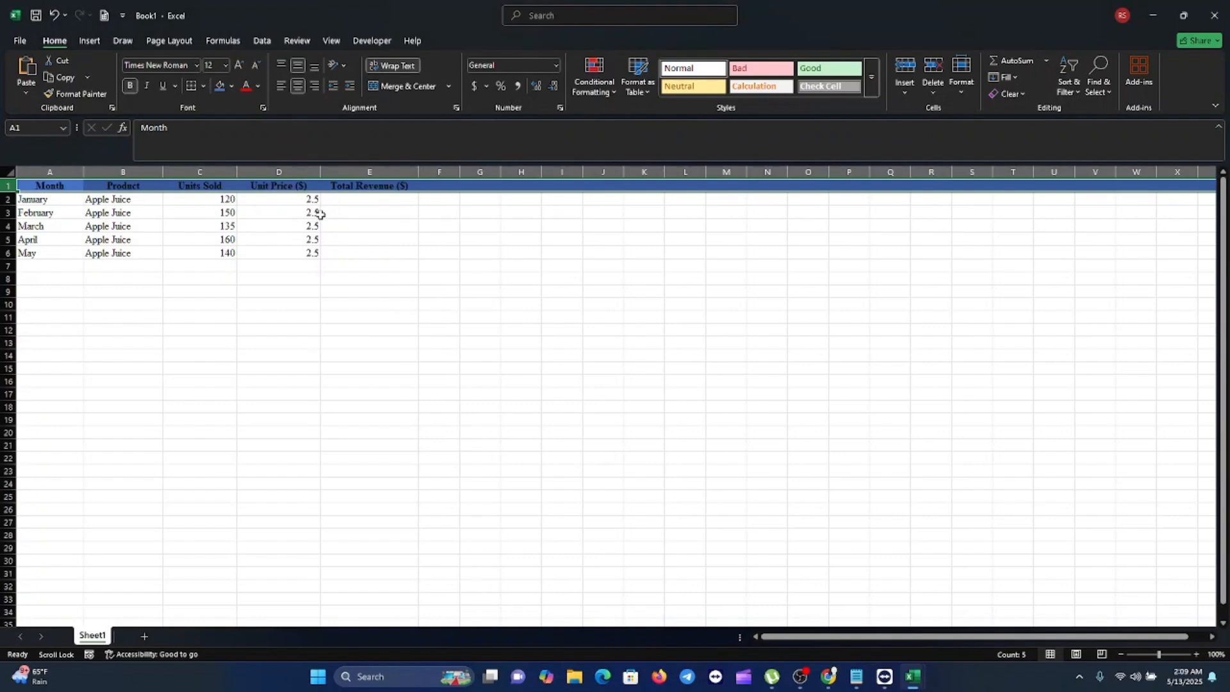
pyautogui.hotkey('ctrl', 'z')
pyautogui.click(232, 213)
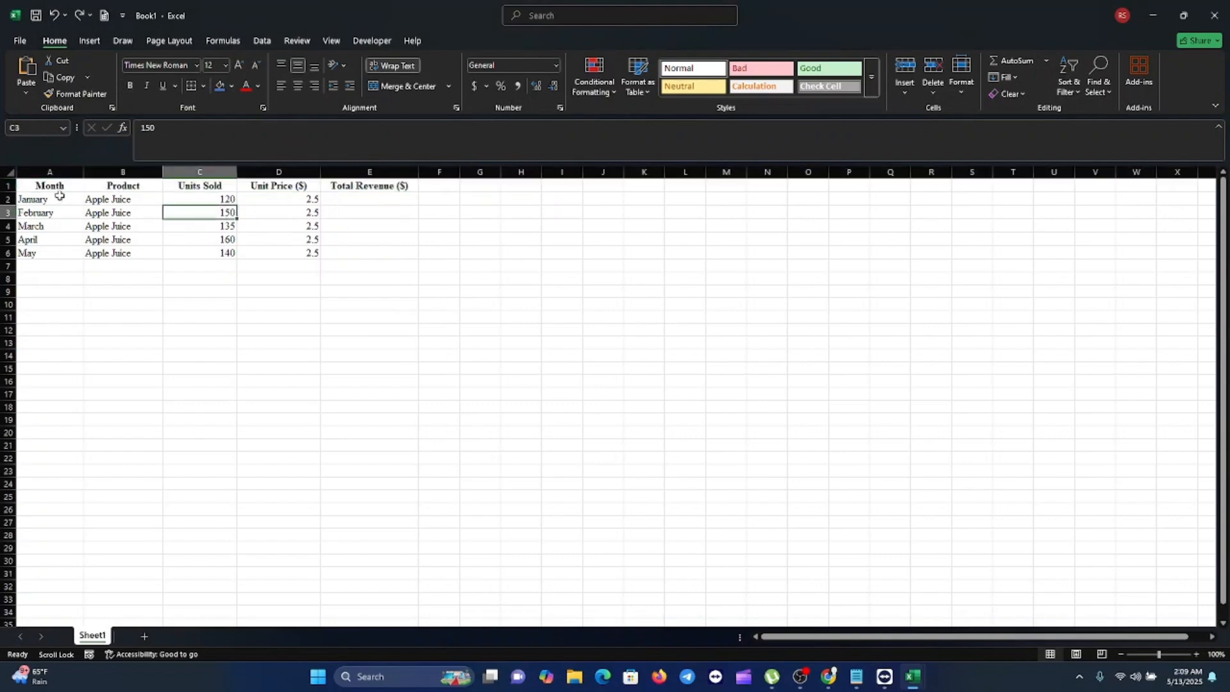
# Give the header cells A1:E1 a blue theme fill and white font color.
pyautogui.moveTo(34, 186); pyautogui.dragTo(369, 187)
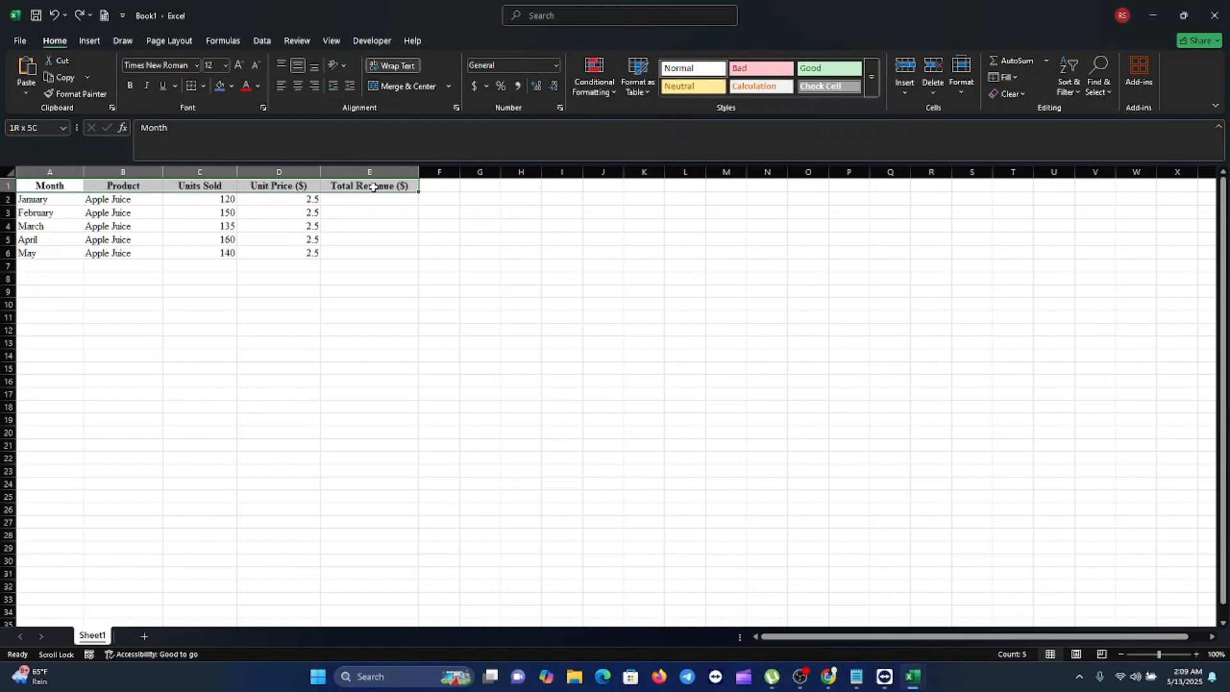
pyautogui.click(220, 87)
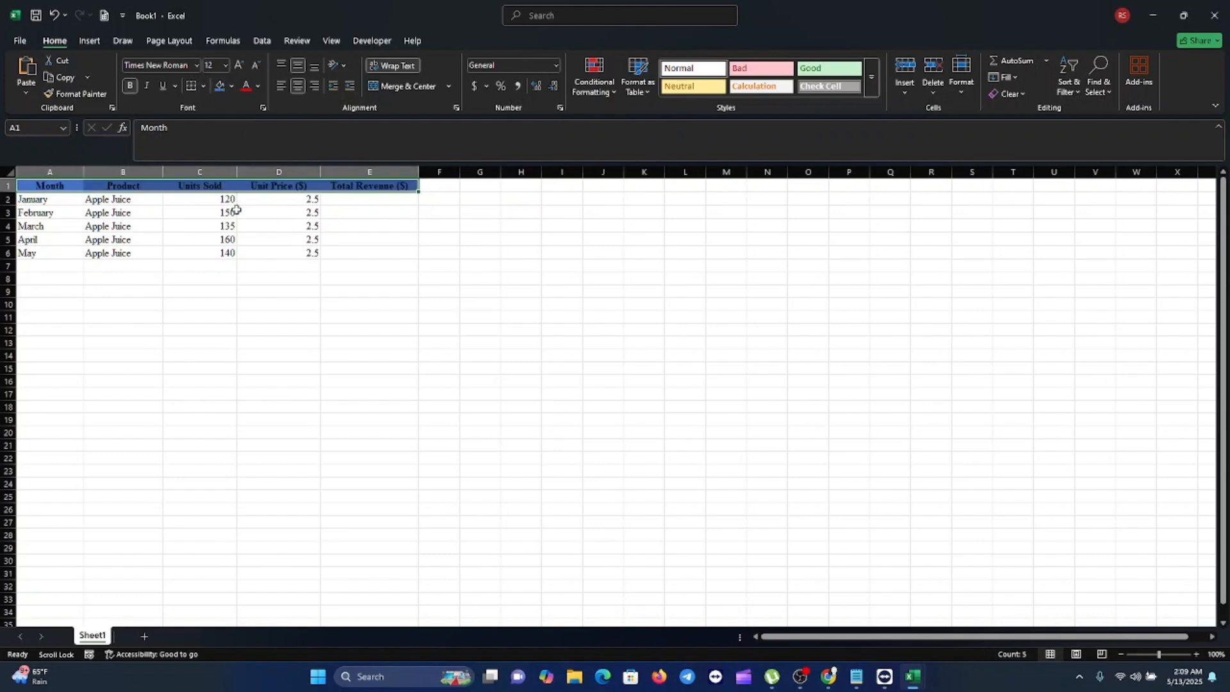
pyautogui.click(259, 87)
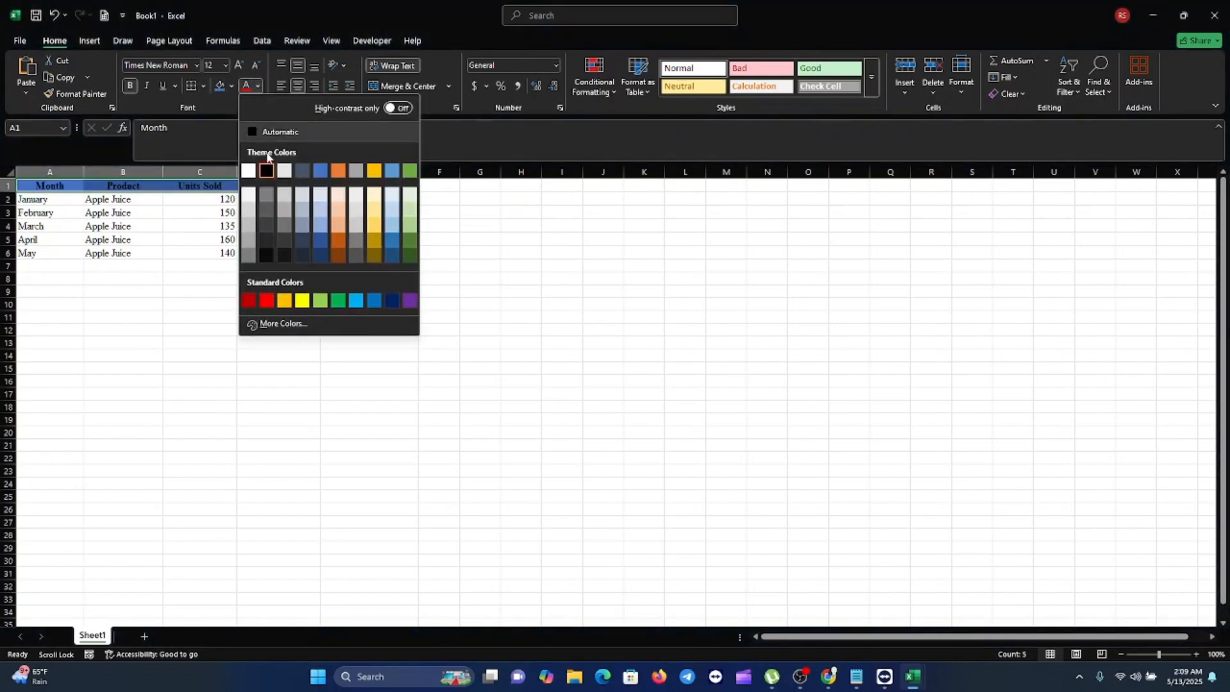
pyautogui.click(244, 170)
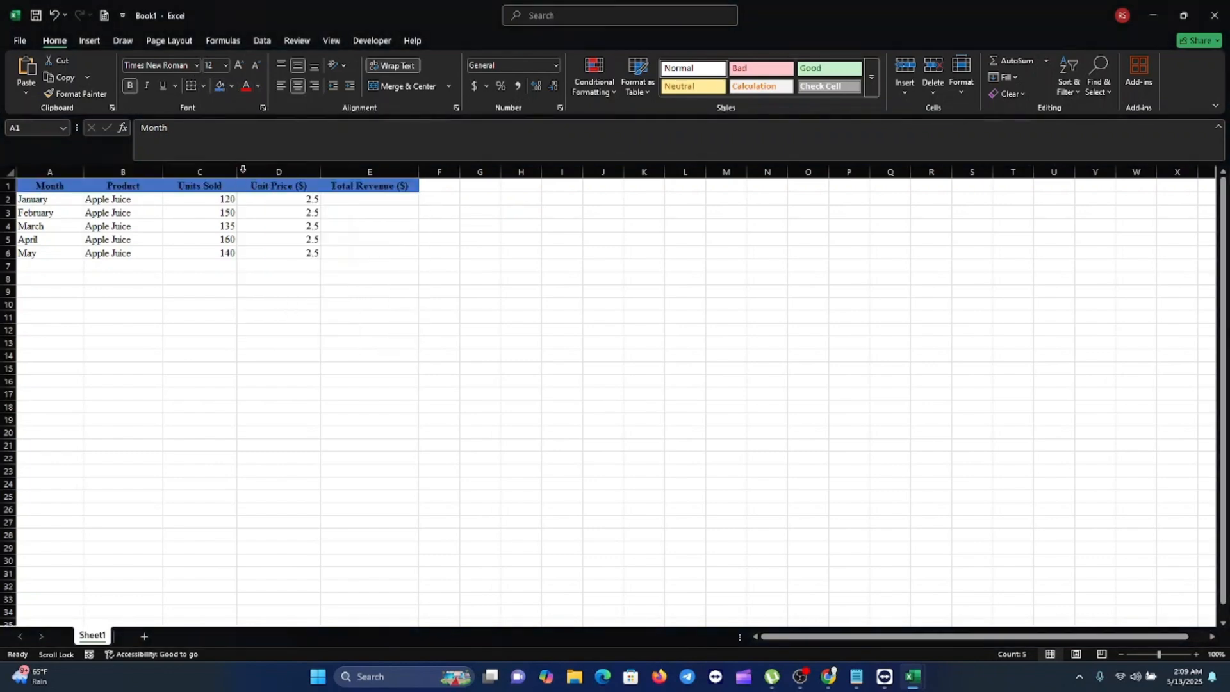
pyautogui.click(240, 325)
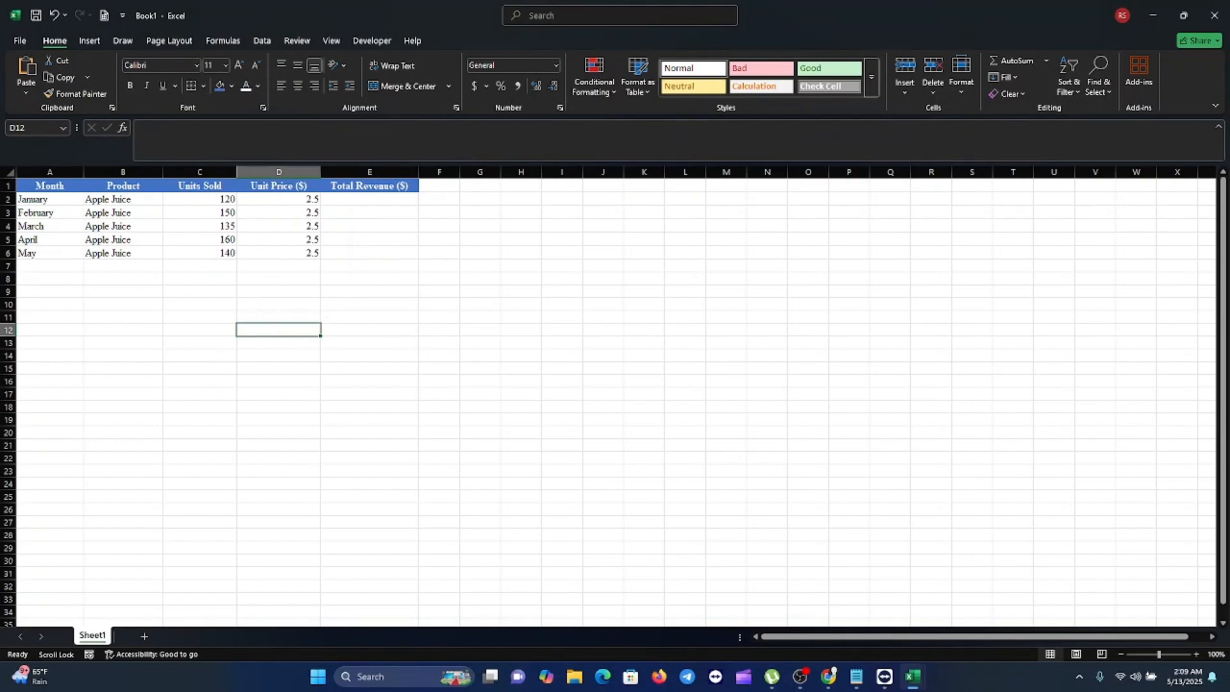
pyautogui.hotkey('alt', 'Tab')
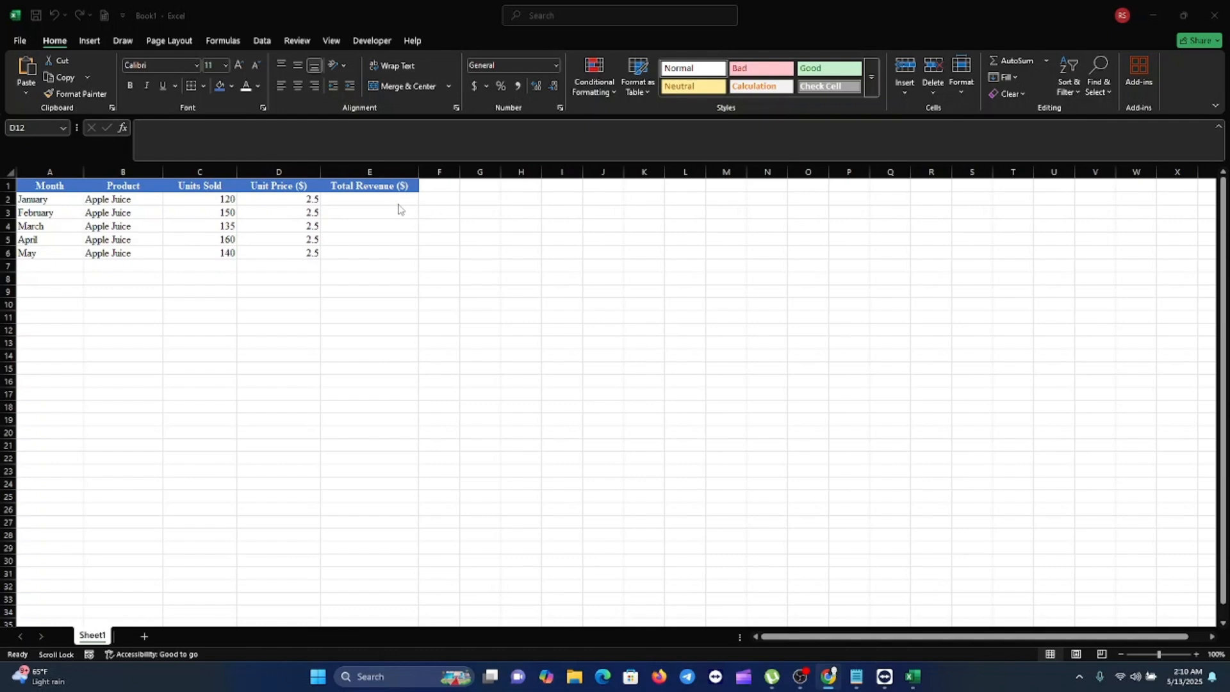
pyautogui.click(217, 187)
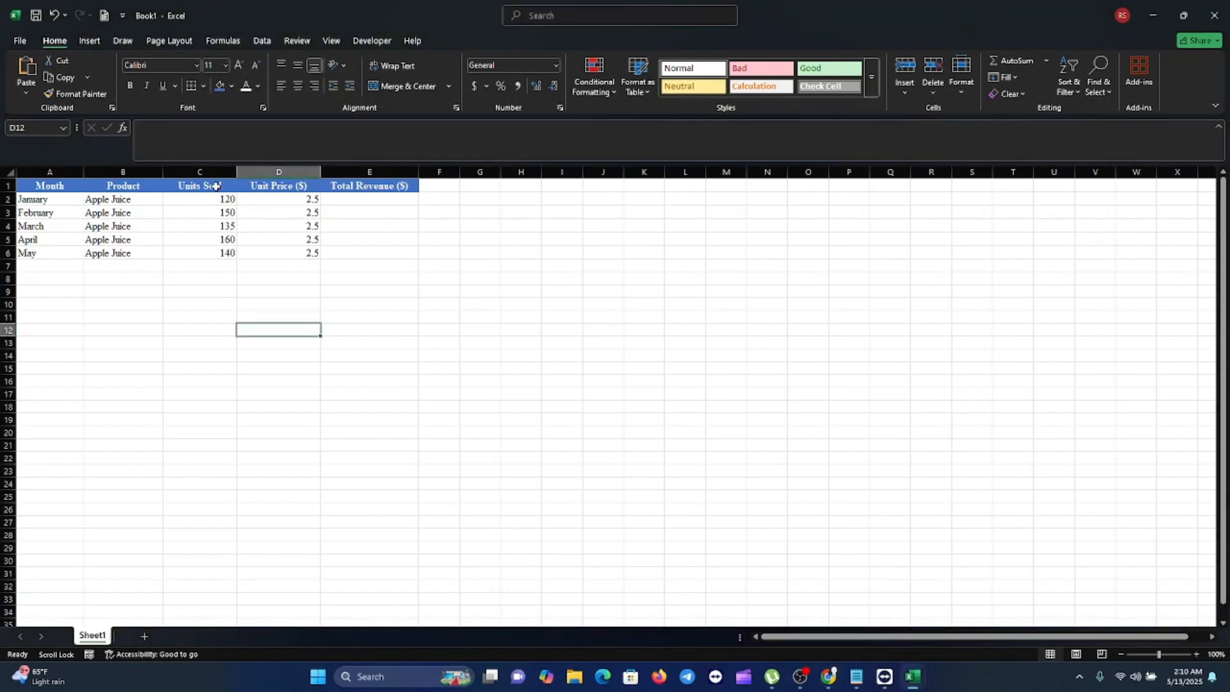
# Calculate January's total revenue in E2 with the typed-value formula =120*2.5.
pyautogui.click(267, 192)
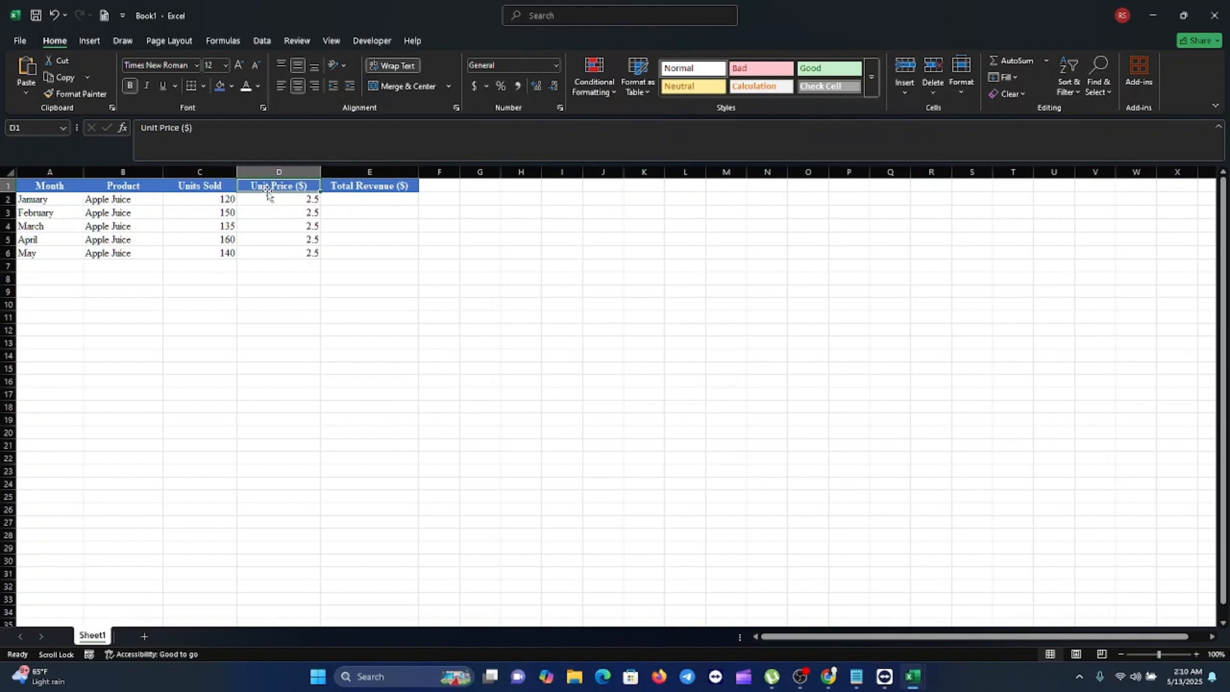
pyautogui.click(351, 200)
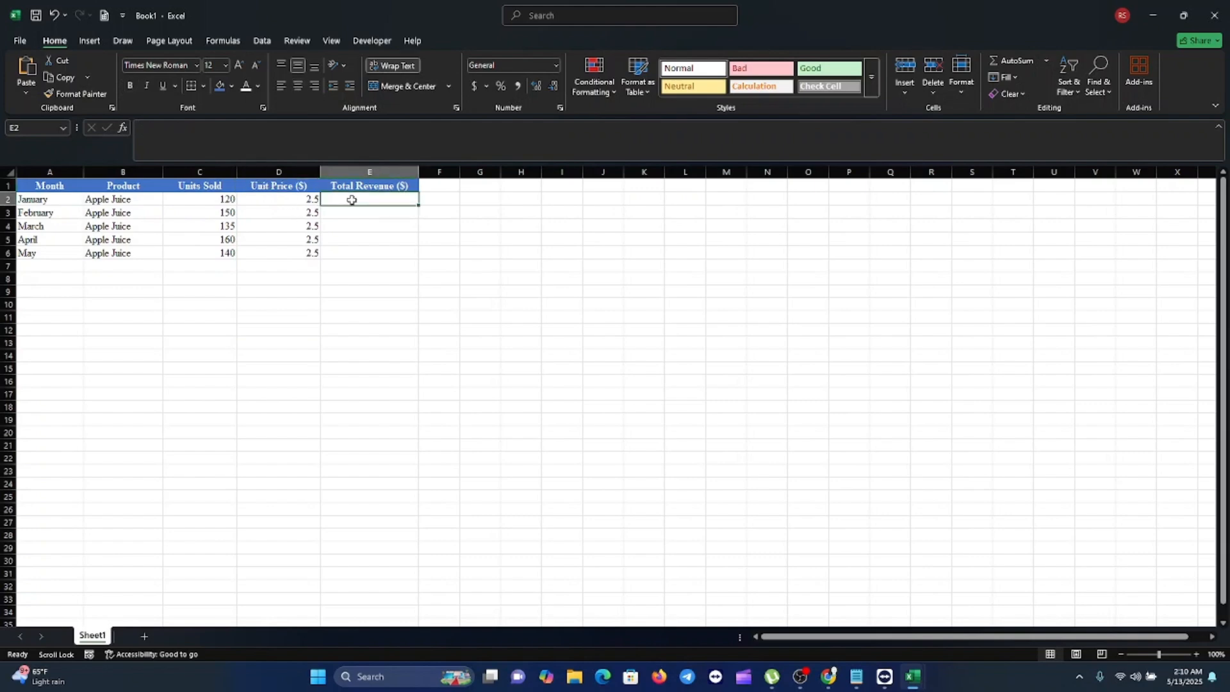
pyautogui.write('=')
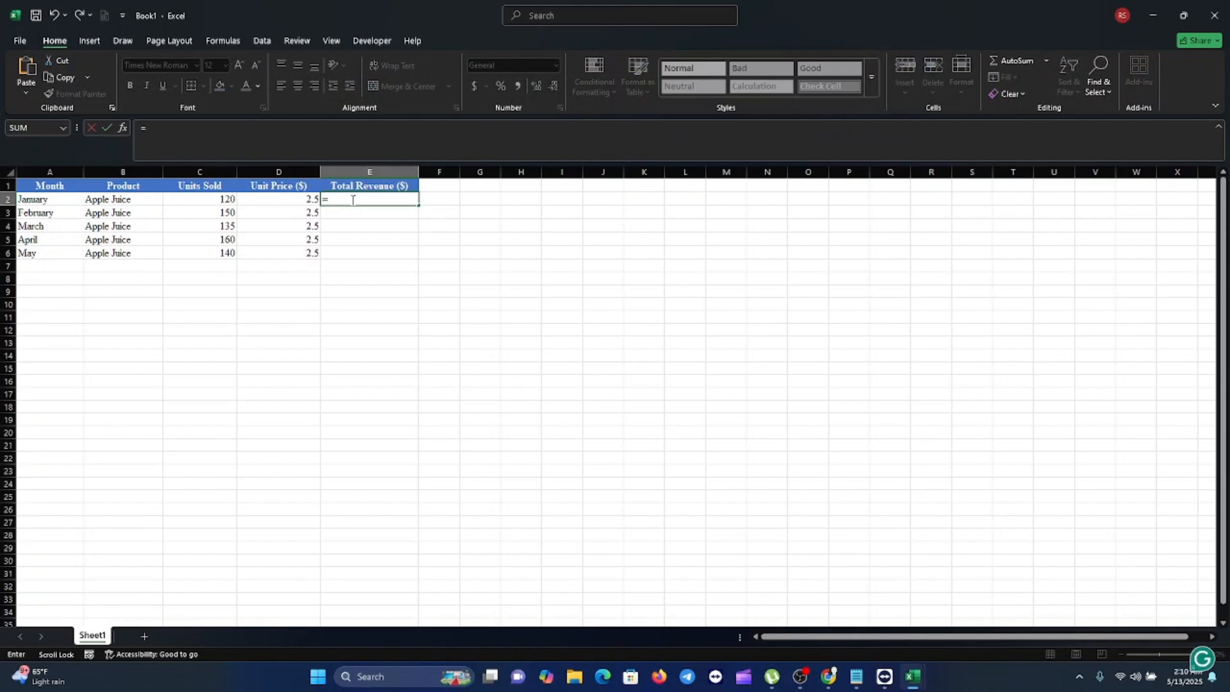
pyautogui.write('120*2.5')
pyautogui.press('Return')
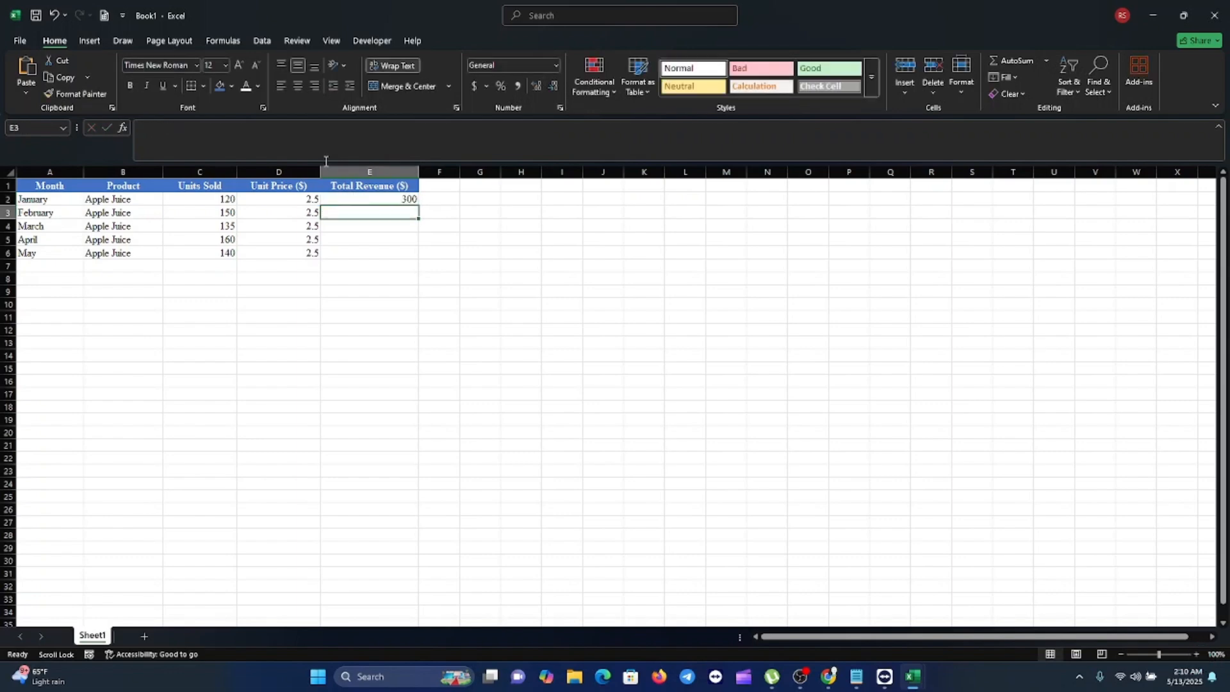
# Replace the fixed-number formula in E2 with the cell-reference formula =C2*D2.
pyautogui.click(405, 200)
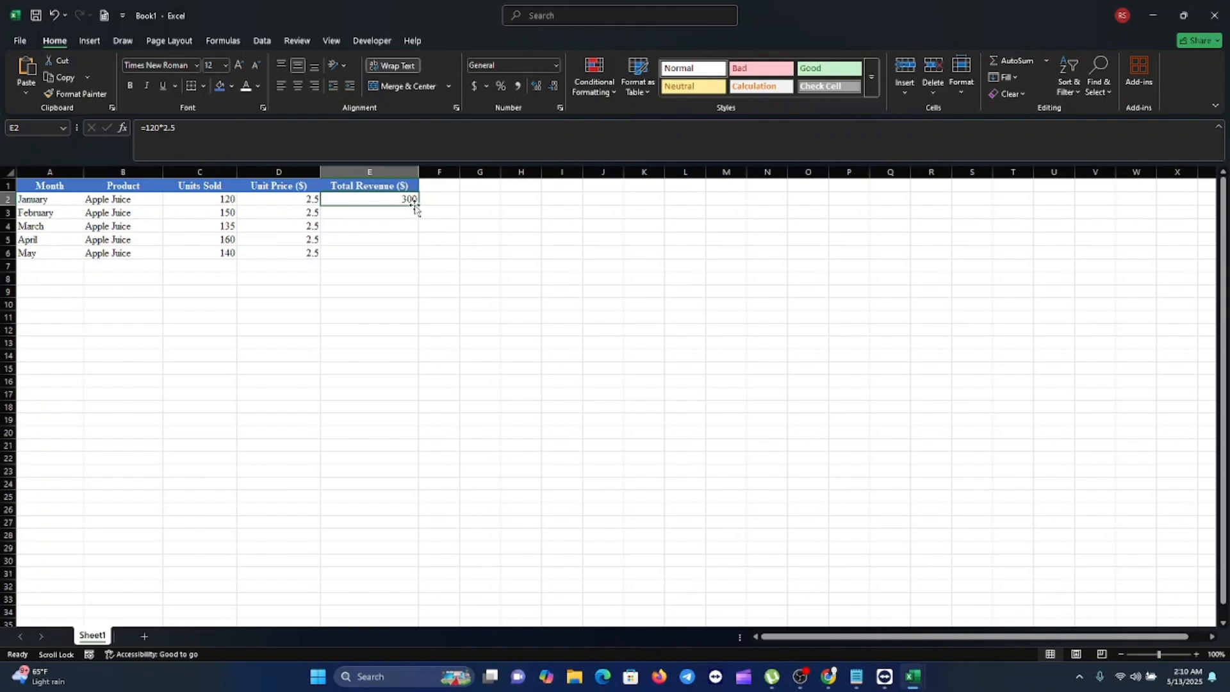
pyautogui.press('BackSpace')
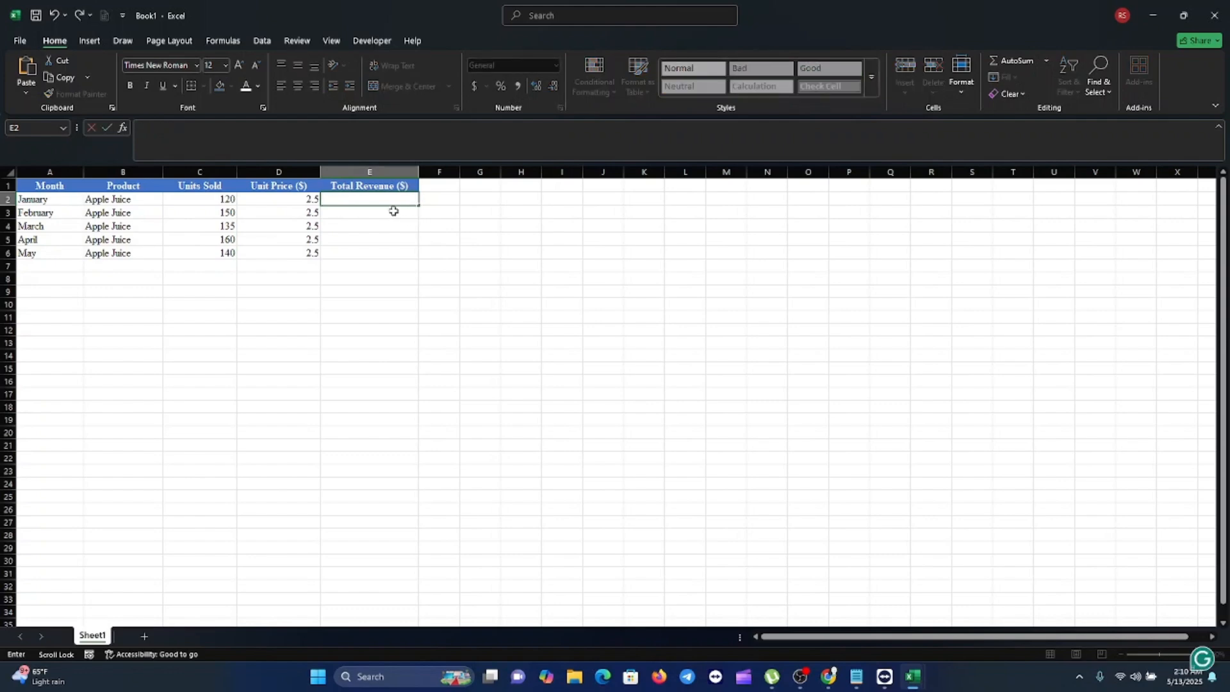
pyautogui.write('=')
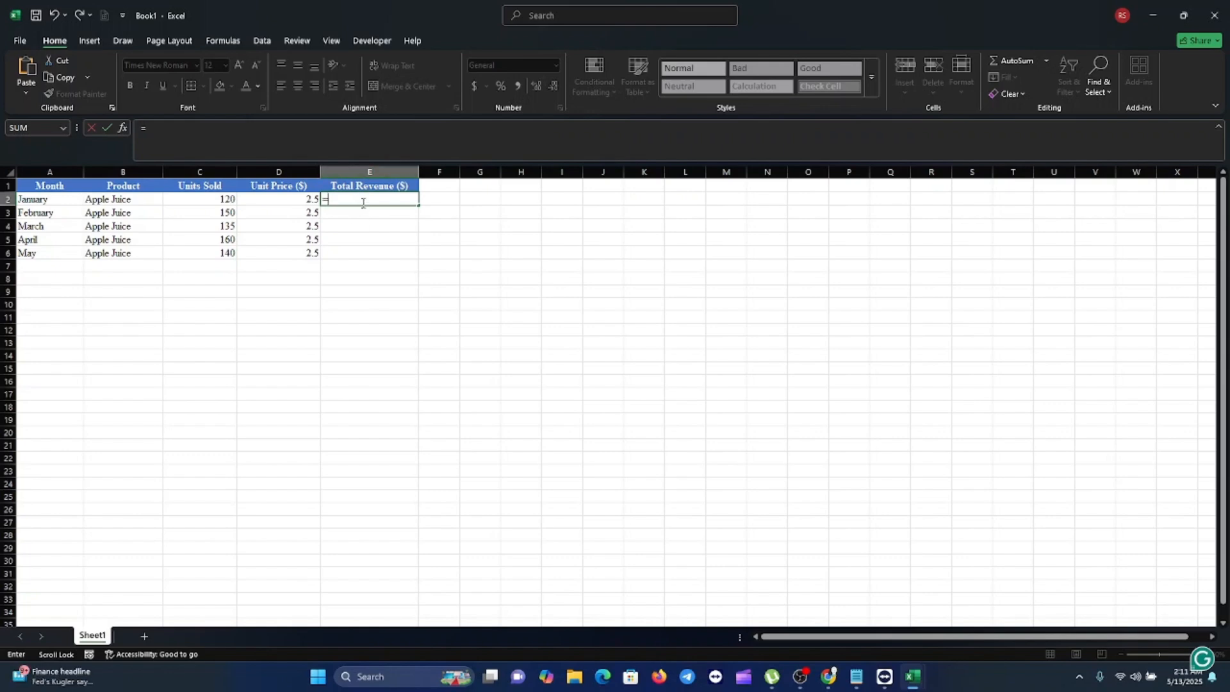
pyautogui.write('E2*')
pyautogui.press('BackSpace')
pyautogui.press('BackSpace')
pyautogui.press('BackSpace')
pyautogui.write('C2')
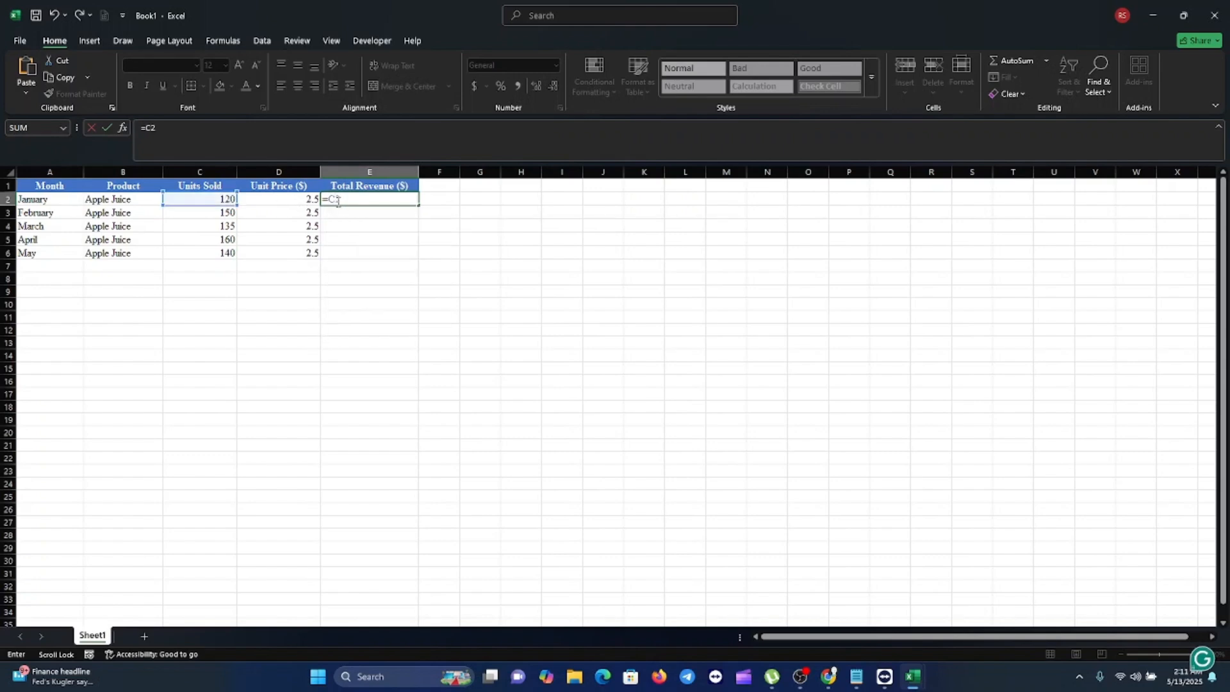
pyautogui.write('*D2')
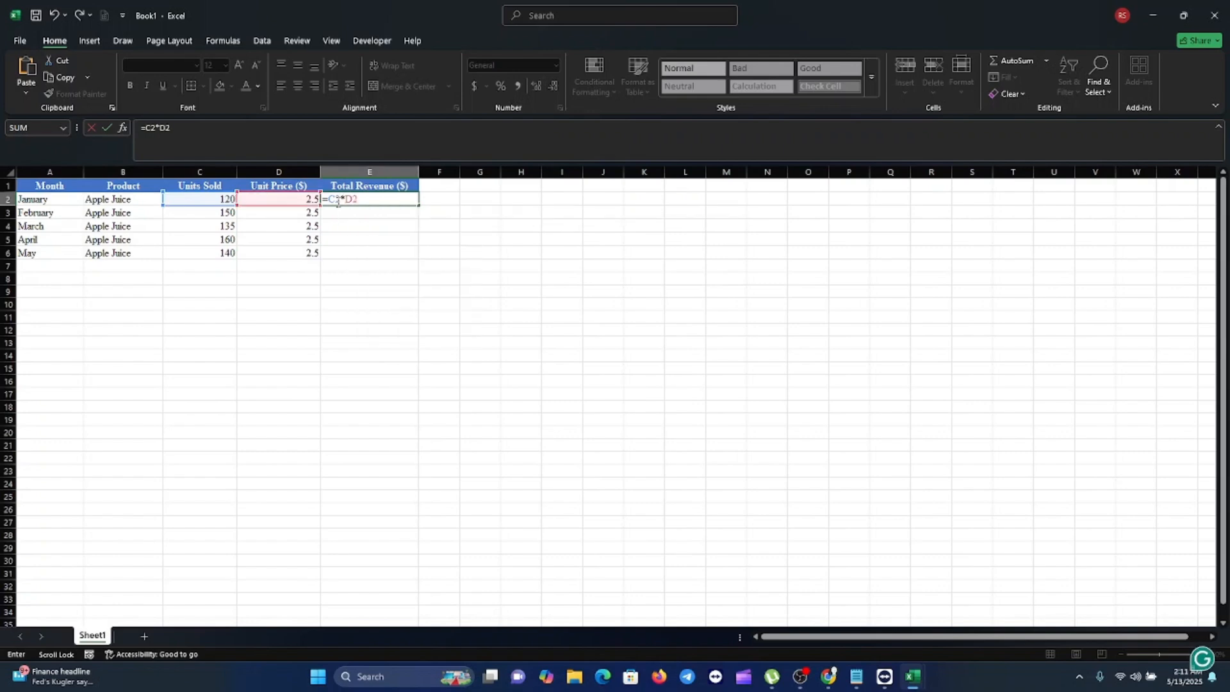
pyautogui.press('Return')
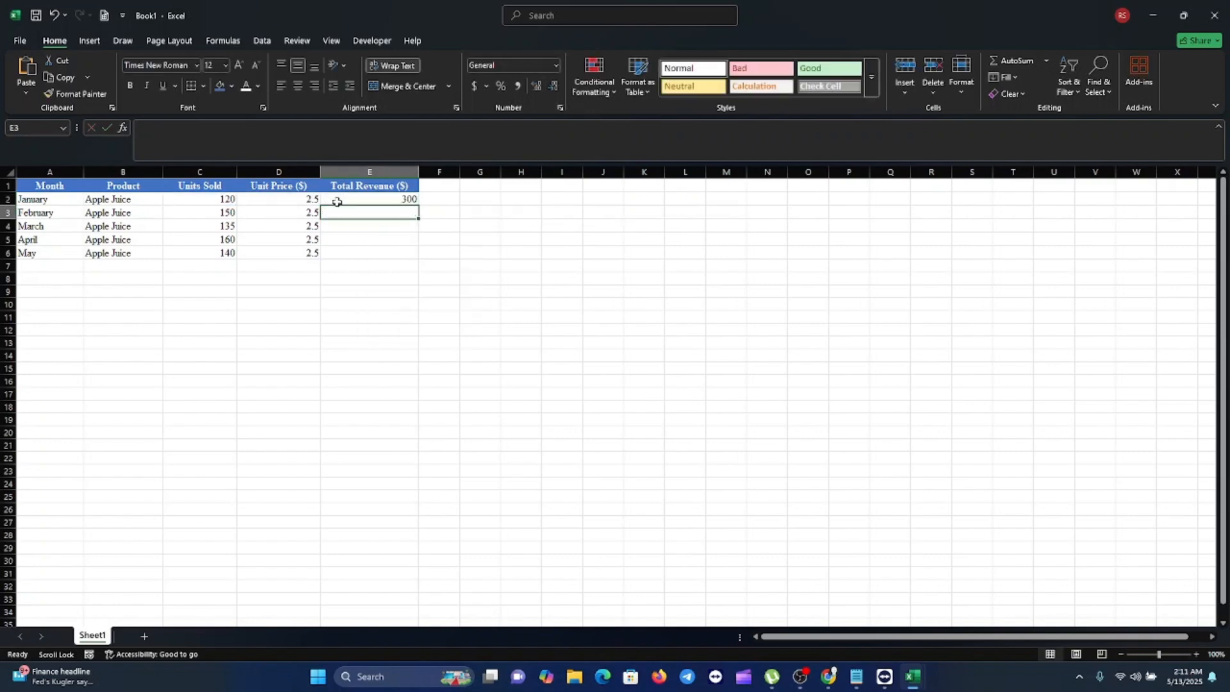
# Re-enter January's revenue formula in E2 as =C2*D2, picking the units sold and unit price cells as references.
pyautogui.click(391, 200)
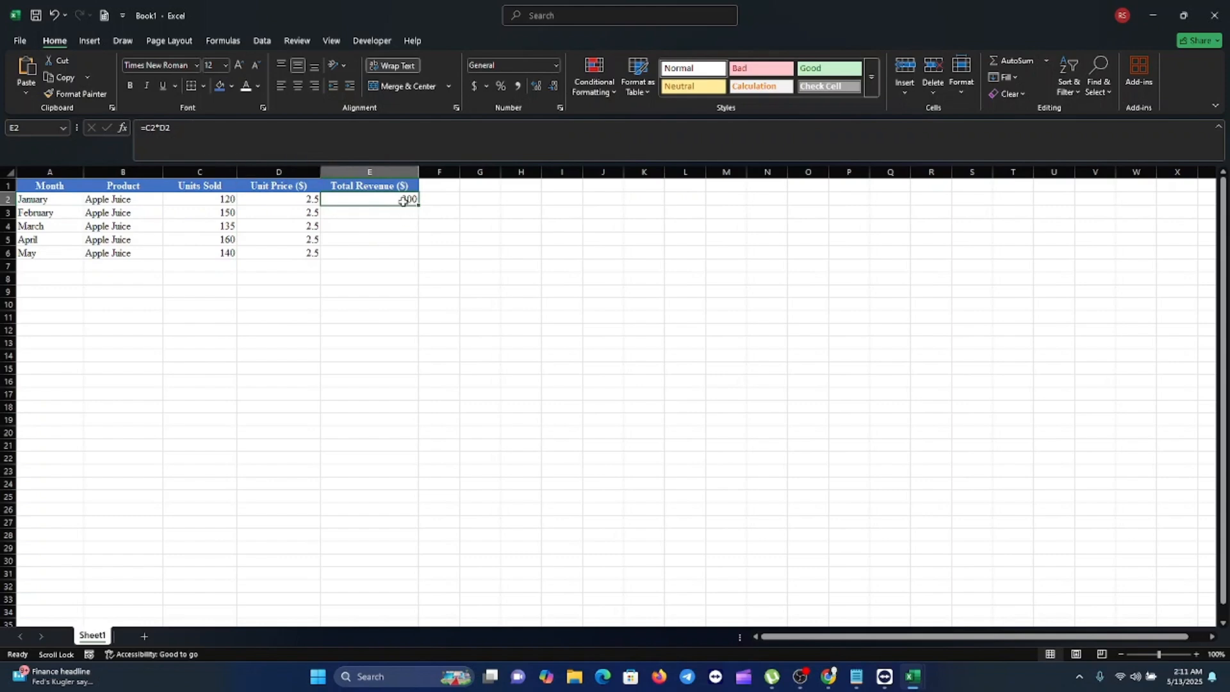
pyautogui.doubleClick(403, 201)
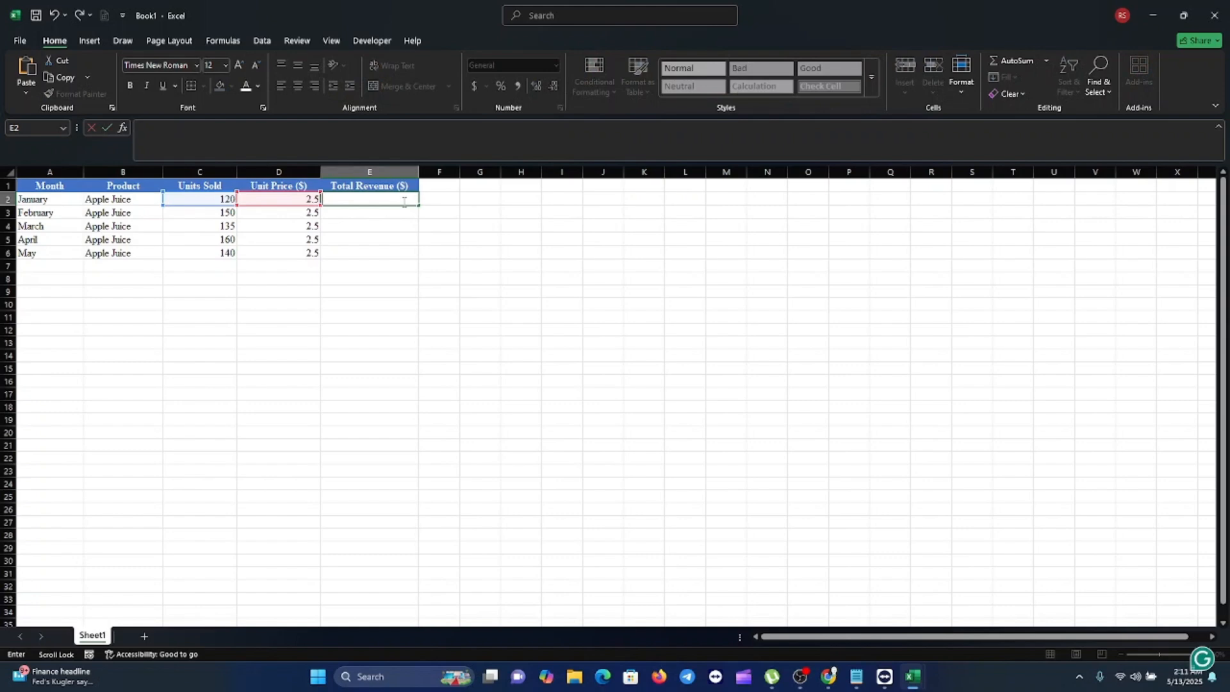
pyautogui.write('=')
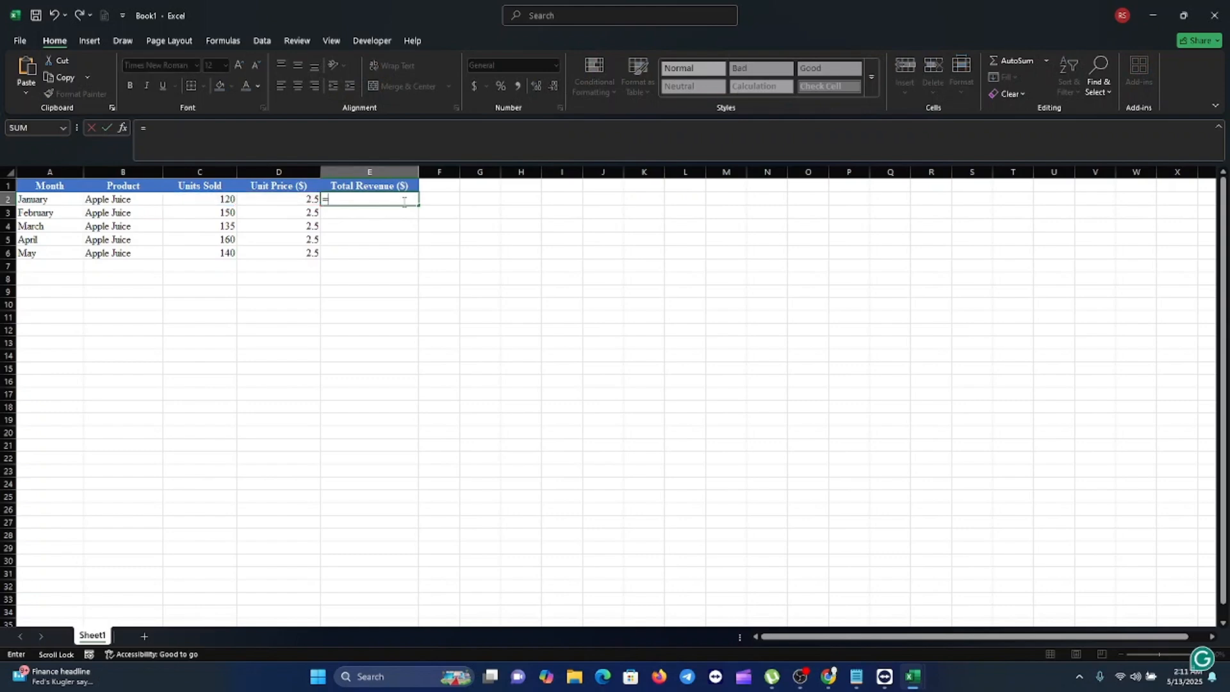
pyautogui.click(224, 198)
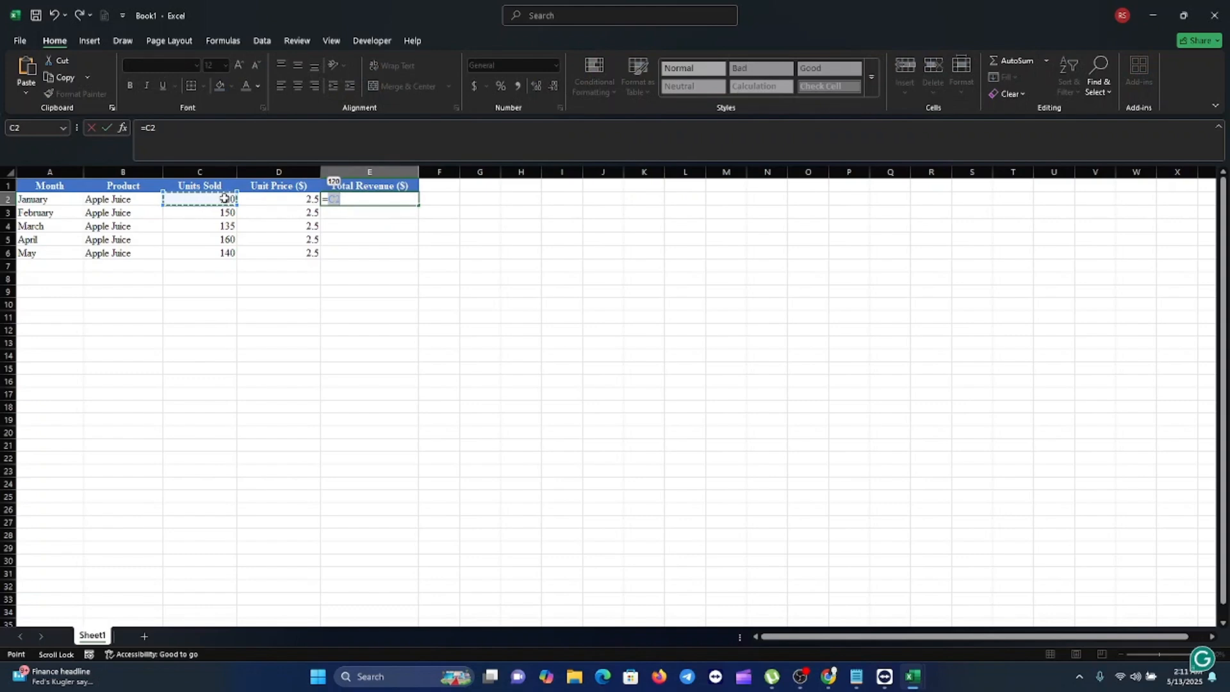
pyautogui.write('*')
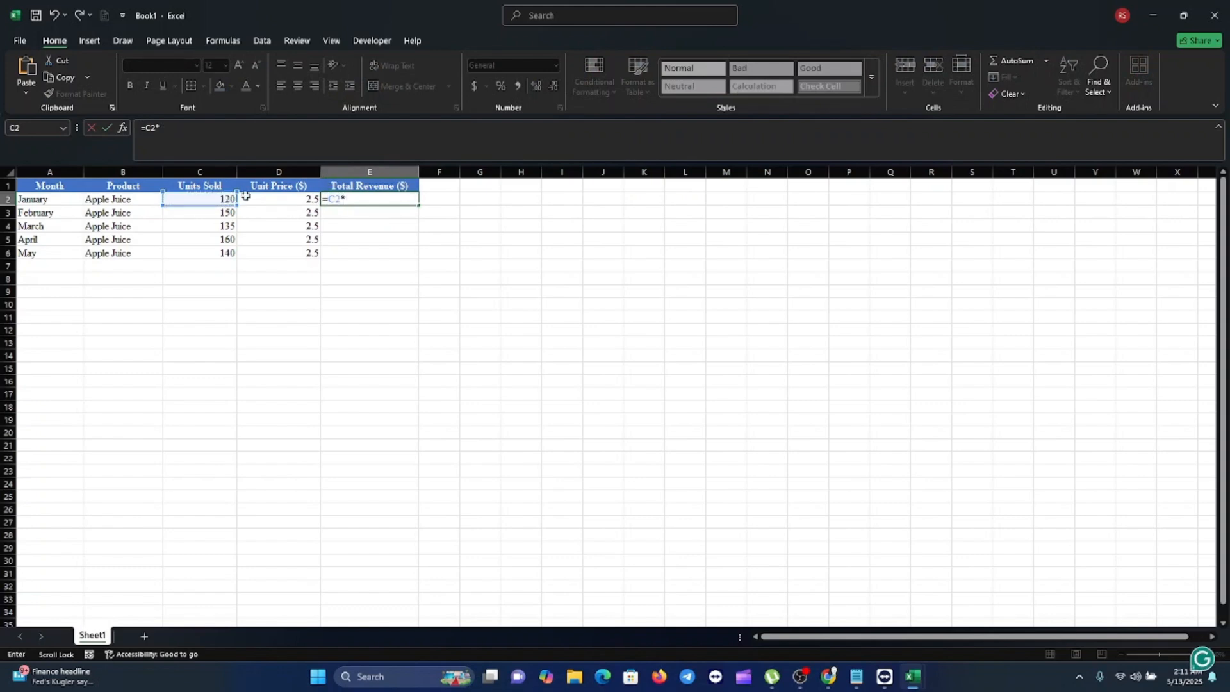
pyautogui.click(287, 198)
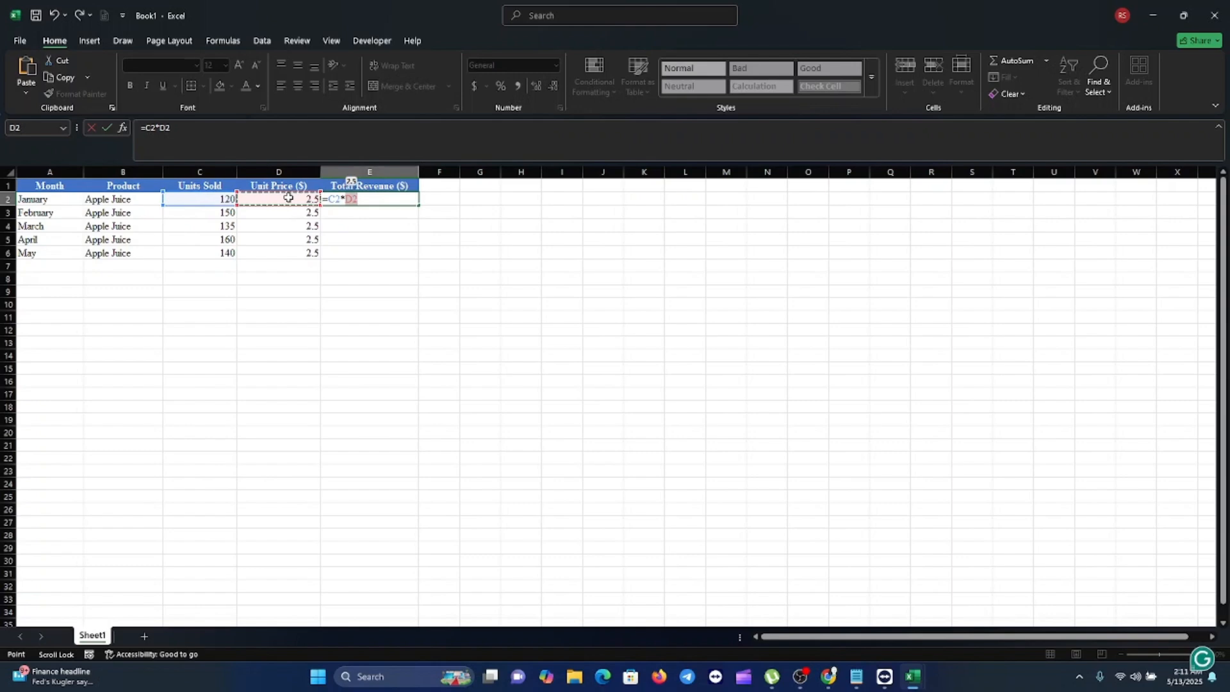
pyautogui.press('Return')
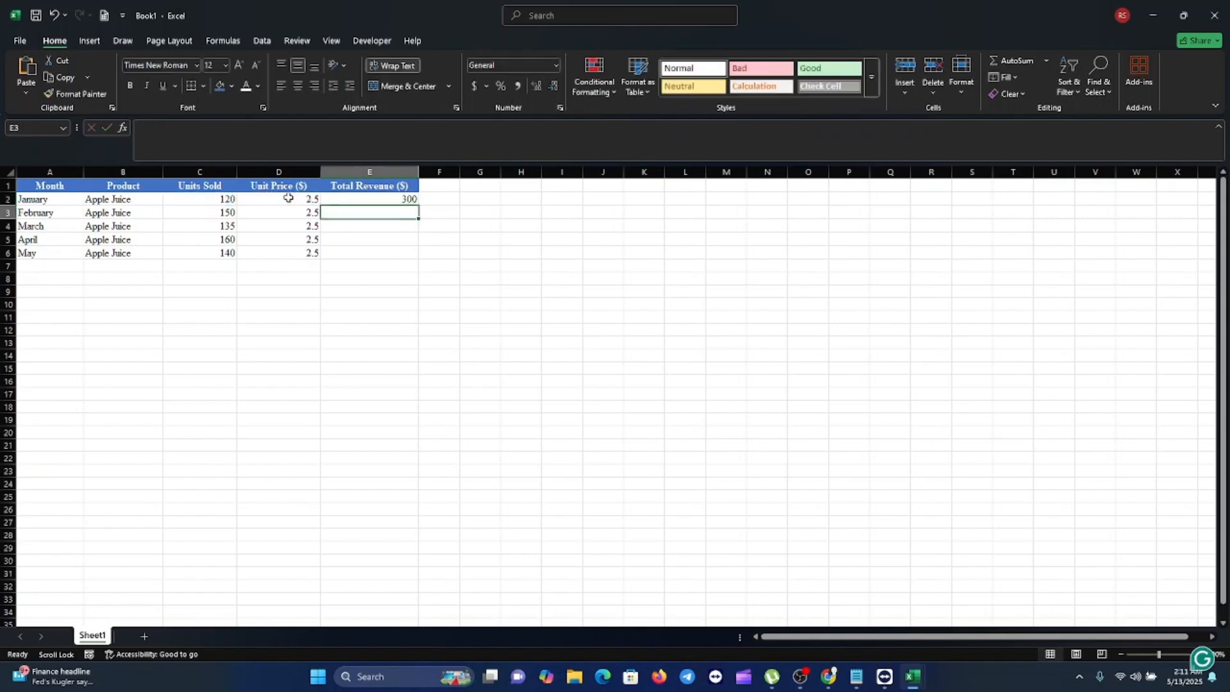
# Fill the January revenue formula from E2 down through E6 and undo the fill.
pyautogui.click(410, 198)
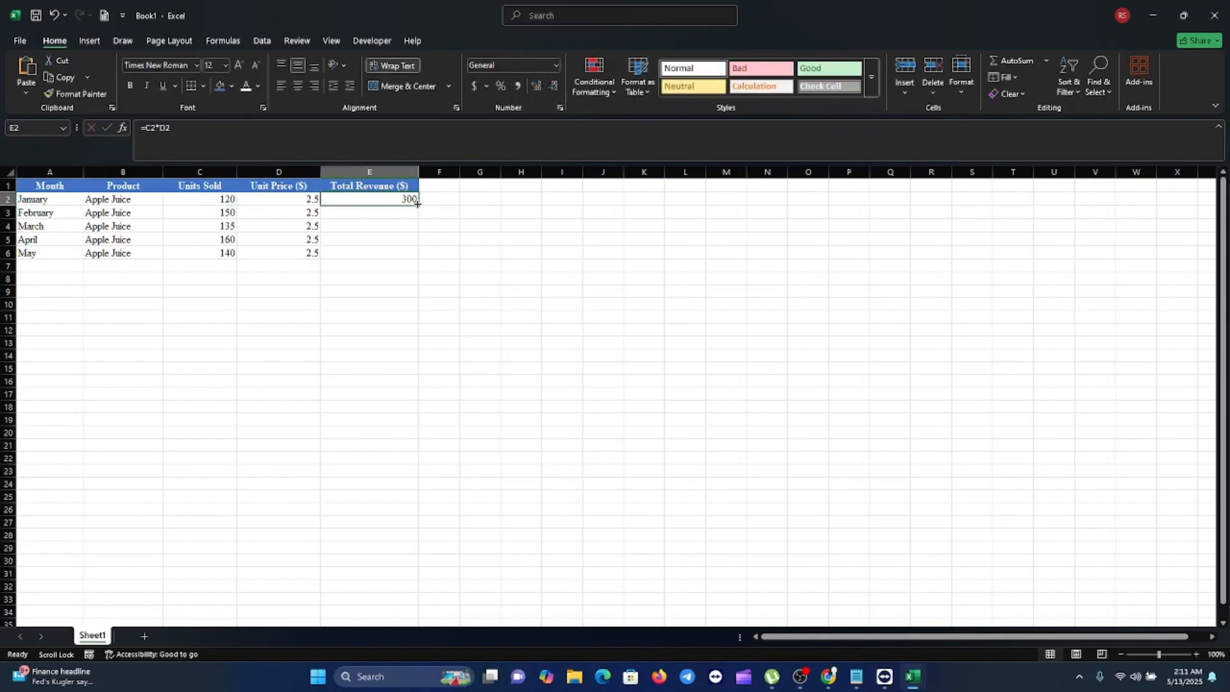
pyautogui.moveTo(417, 203); pyautogui.dragTo(413, 254)
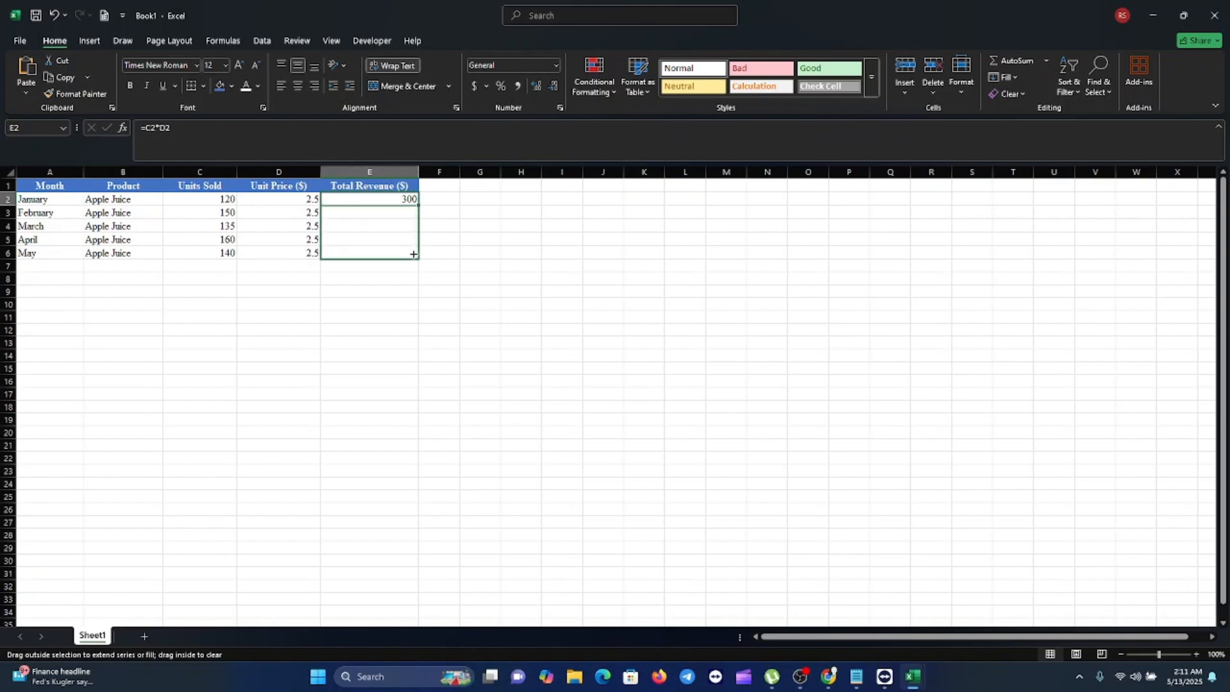
pyautogui.moveTo(413, 254); pyautogui.dragTo(415, 255)
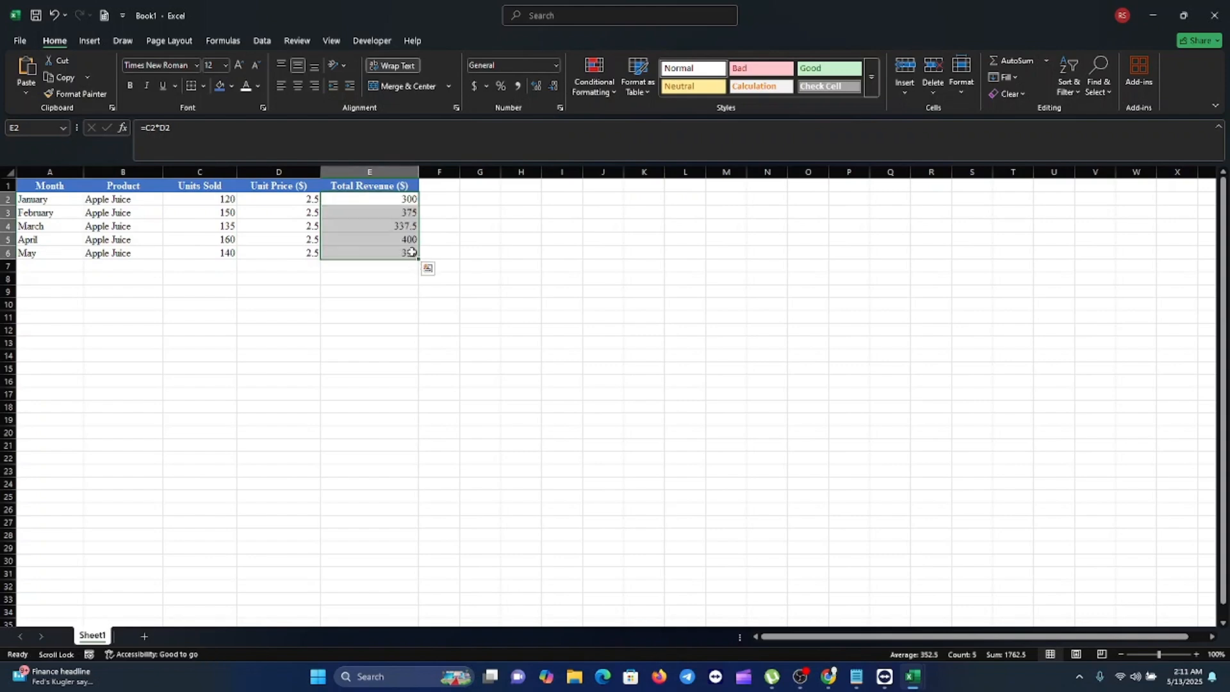
pyautogui.click(407, 275)
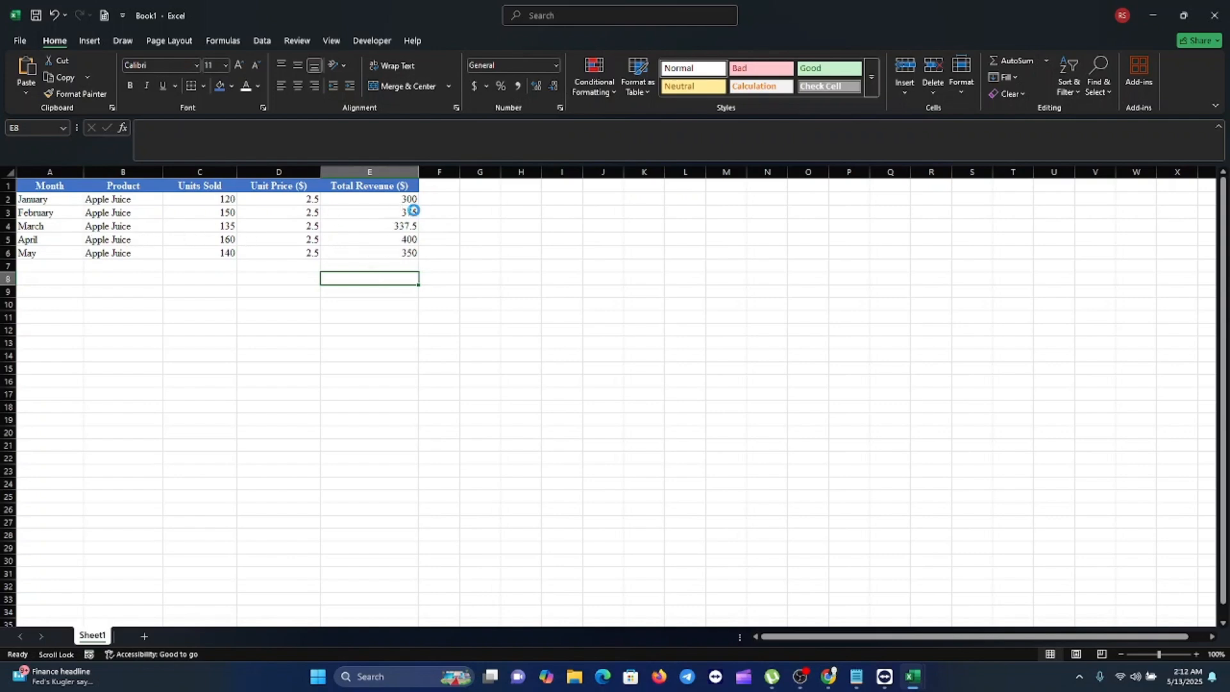
pyautogui.hotkey('ctrl', 'z')
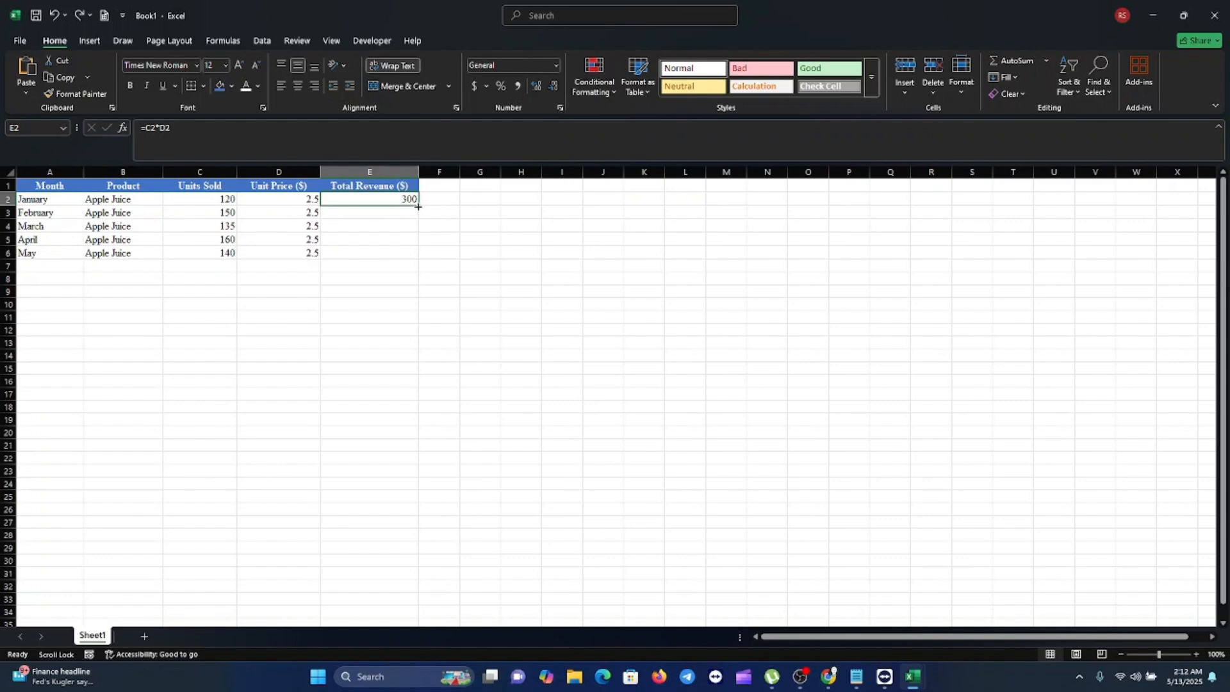
# Copy the E2 revenue formula down to the February–May rows, E3:E6.
pyautogui.moveTo(418, 206); pyautogui.dragTo(417, 257)
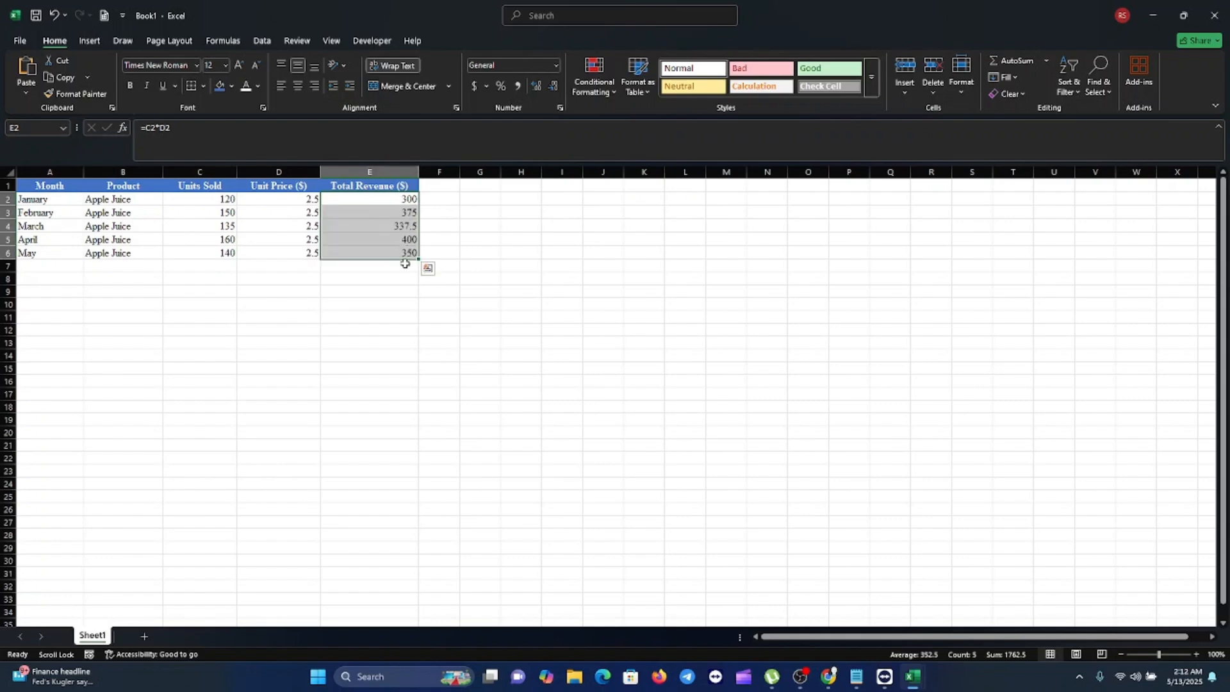
pyautogui.click(409, 266)
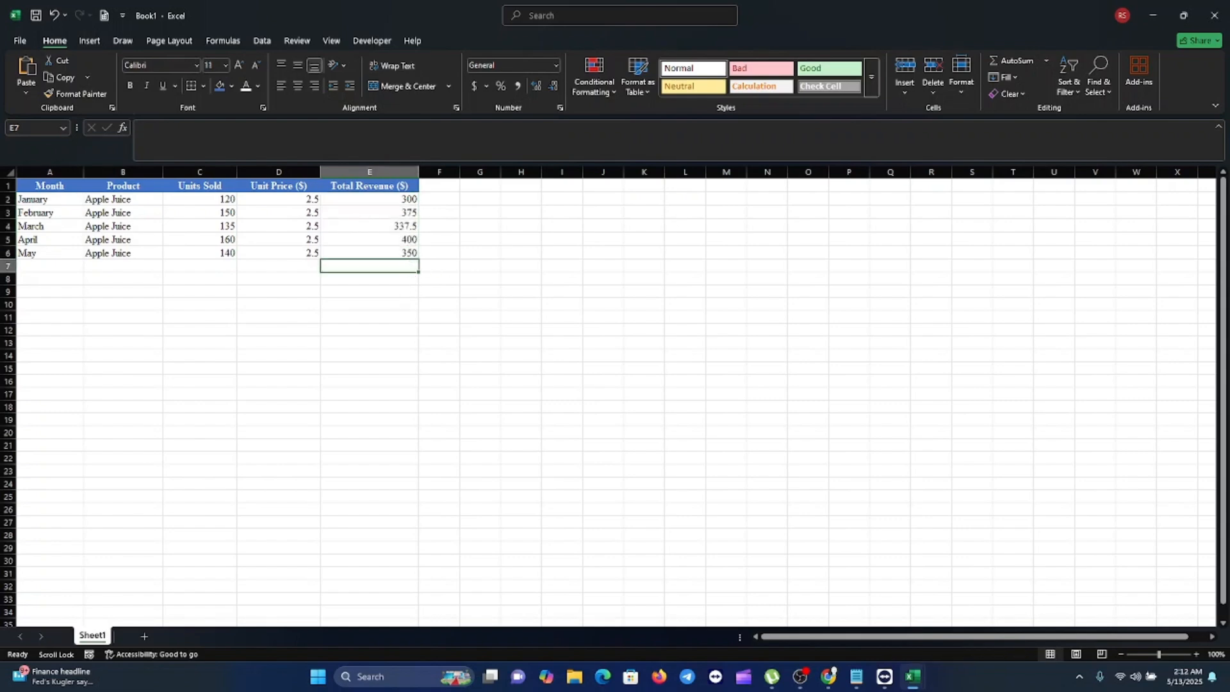
pyautogui.hotkey('alt', 'Tab')
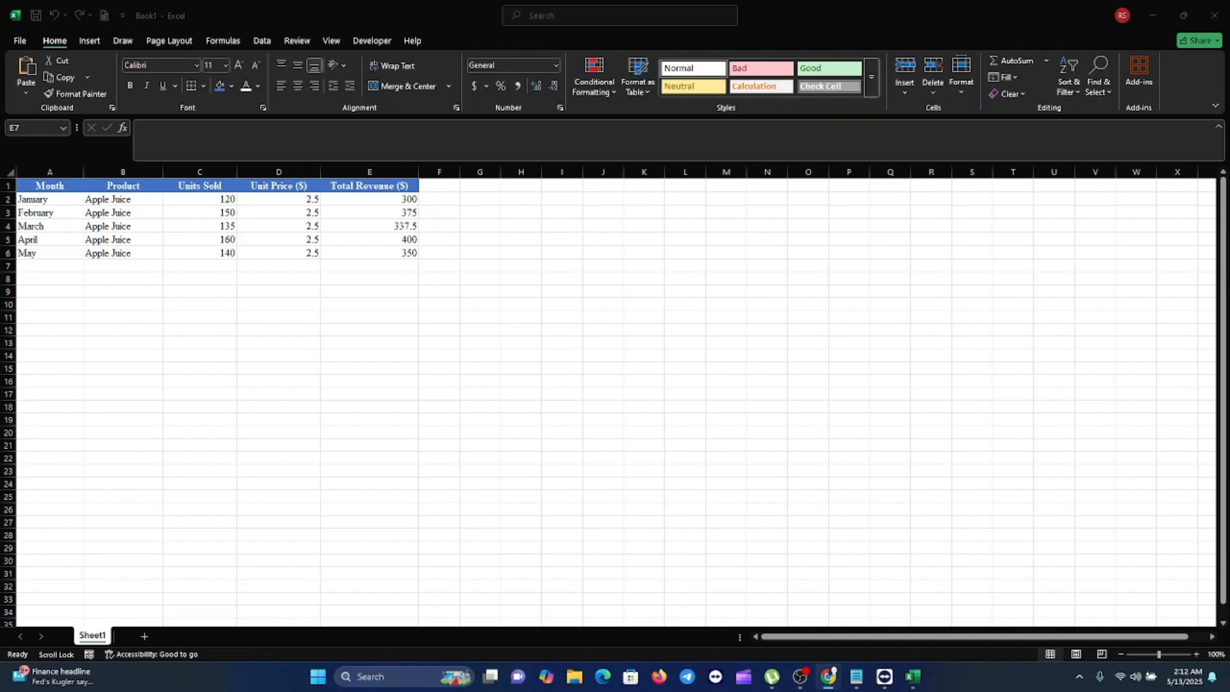
pyautogui.hotkey('alt', 'Tab')
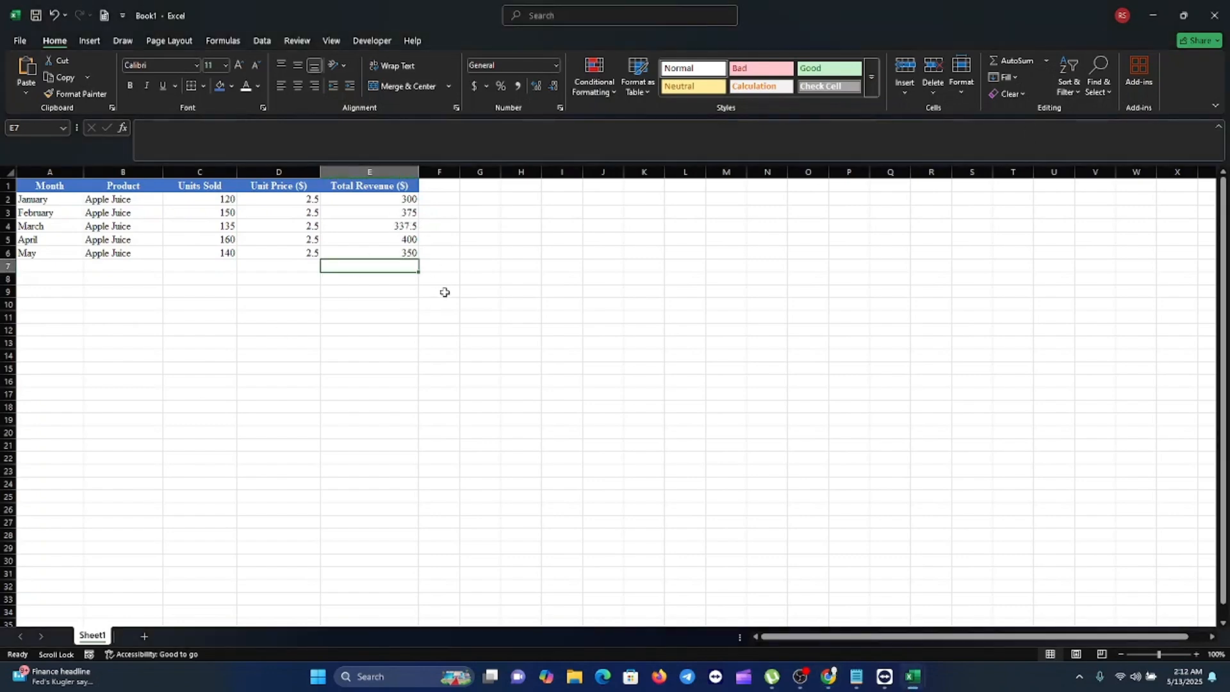
pyautogui.click(808, 435)
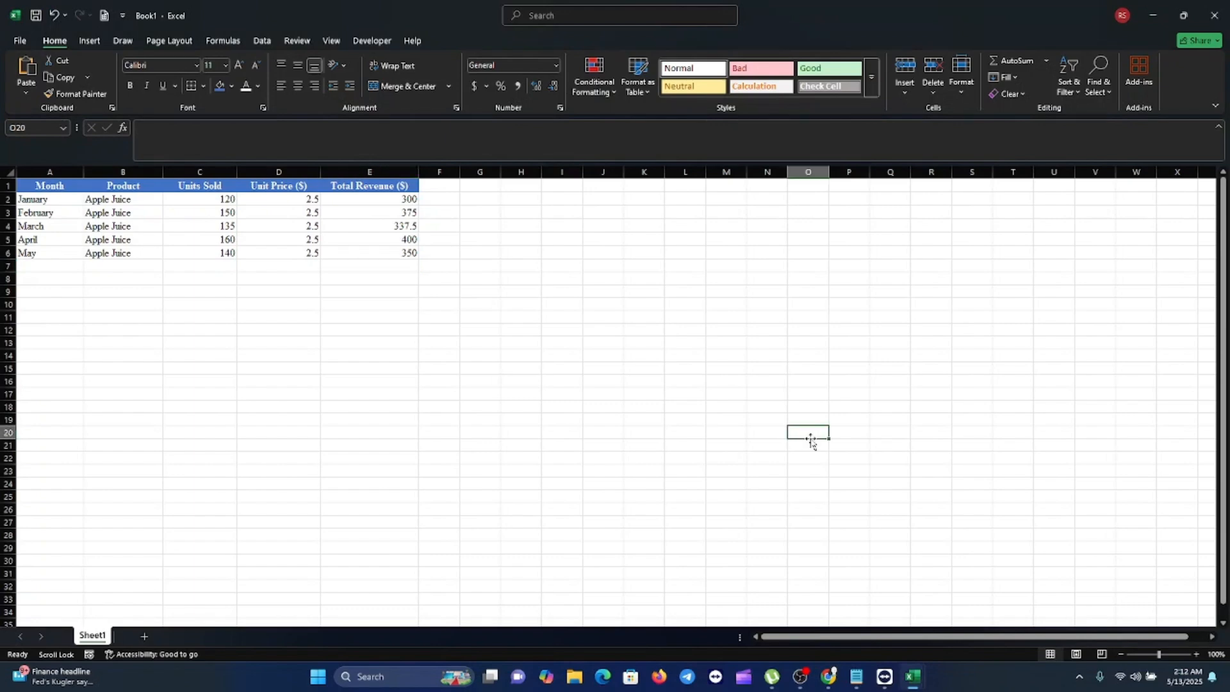
pyautogui.scroll(-4, 811, 442)
pyautogui.scroll(4, 811, 442)
pyautogui.hotkey('alt', 'Tab')
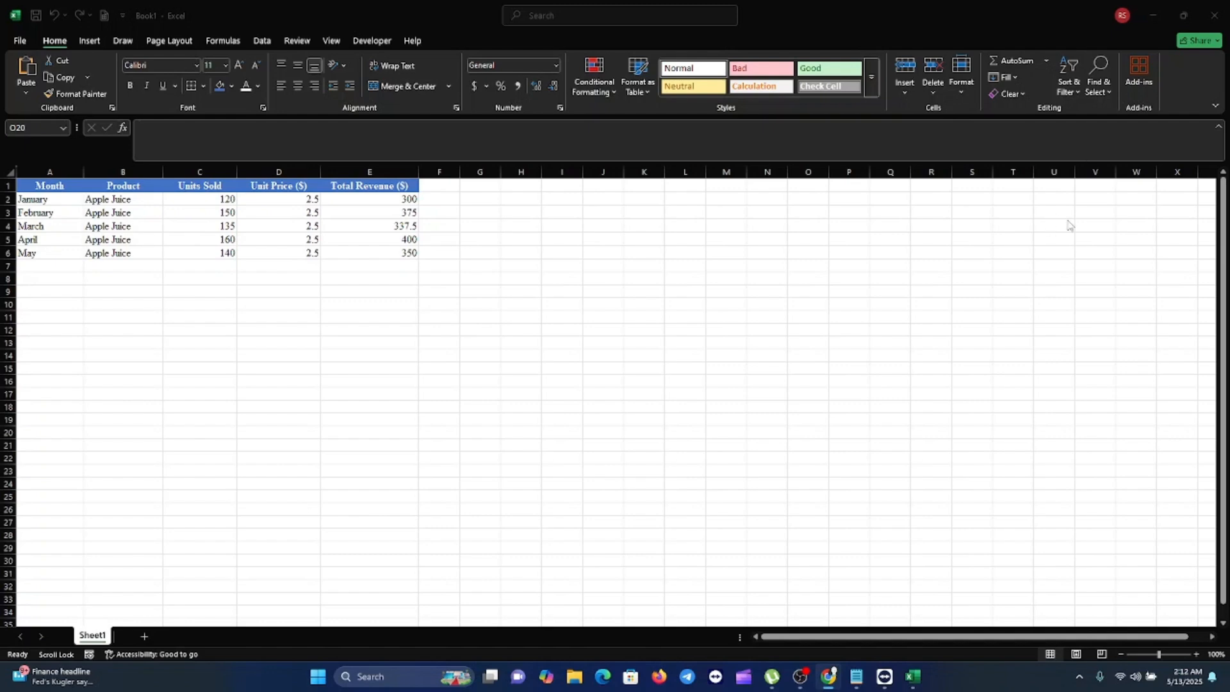
pyautogui.click(282, 197)
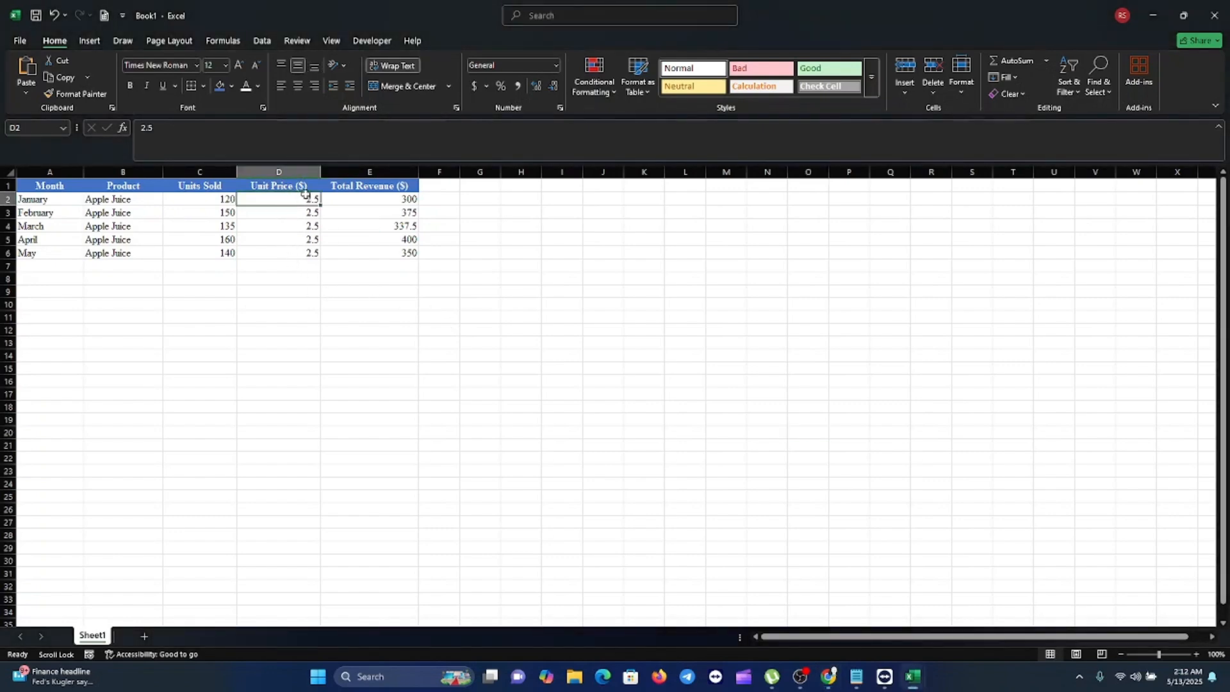
pyautogui.click(311, 185)
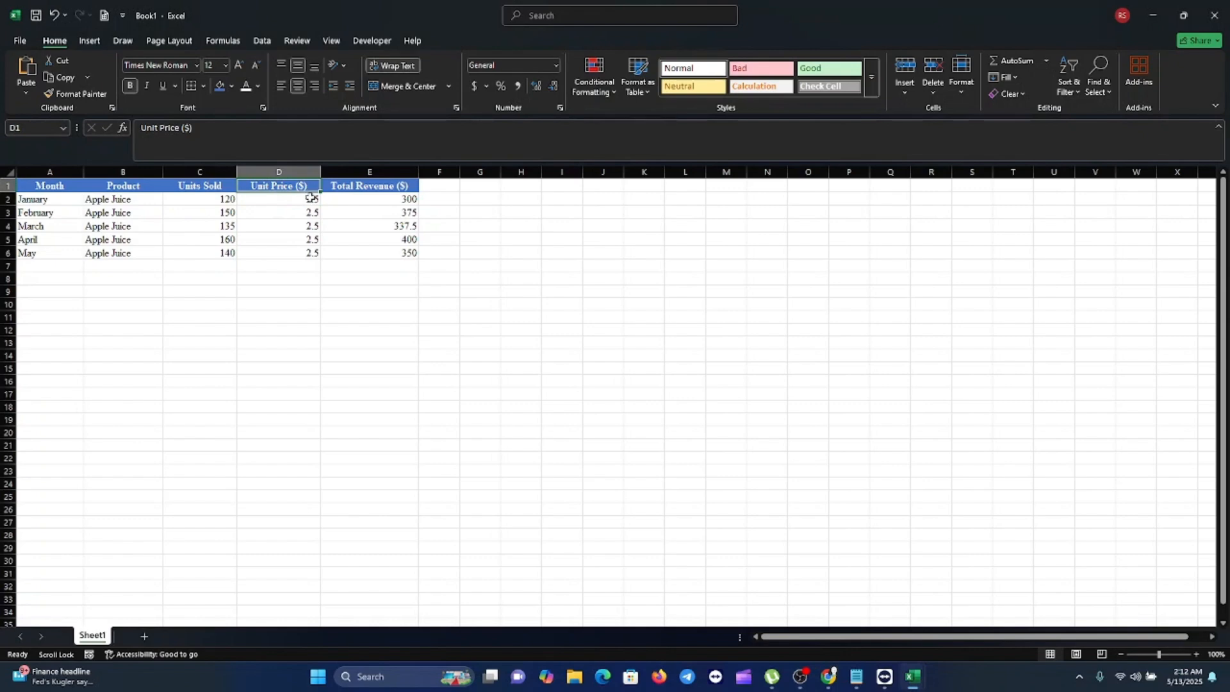
# Format the Units Sold column C as Currency with the $ symbol and 2 decimal places.
pyautogui.click(214, 169)
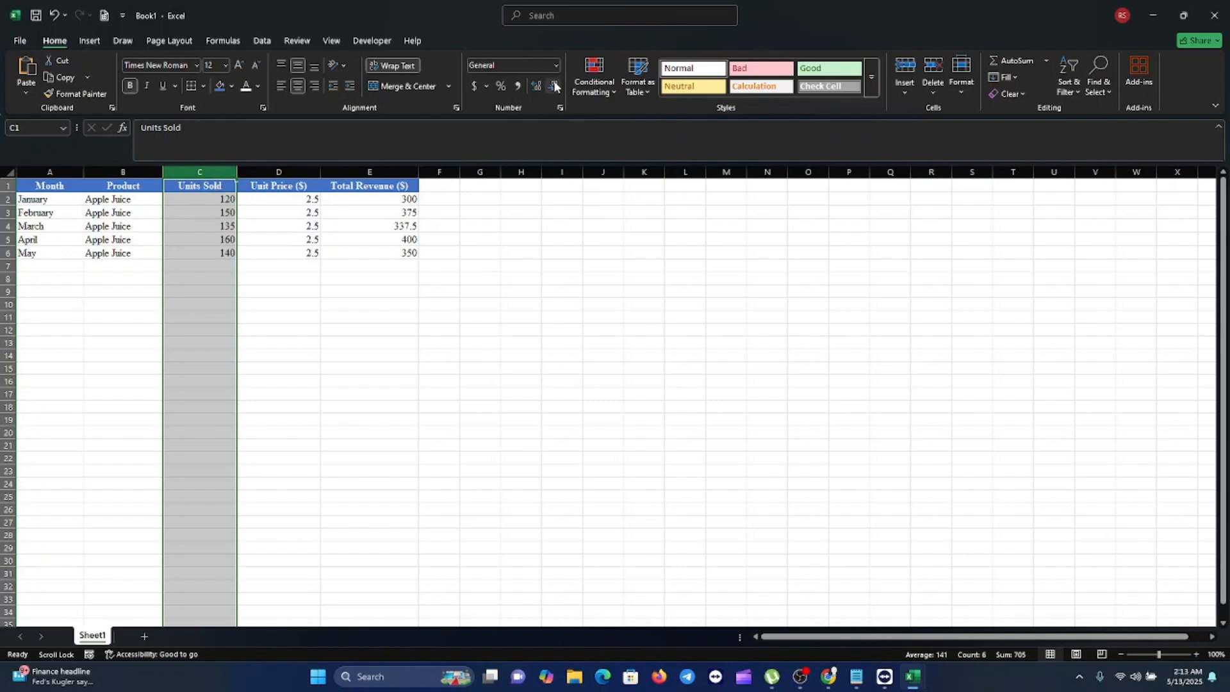
pyautogui.click(559, 108)
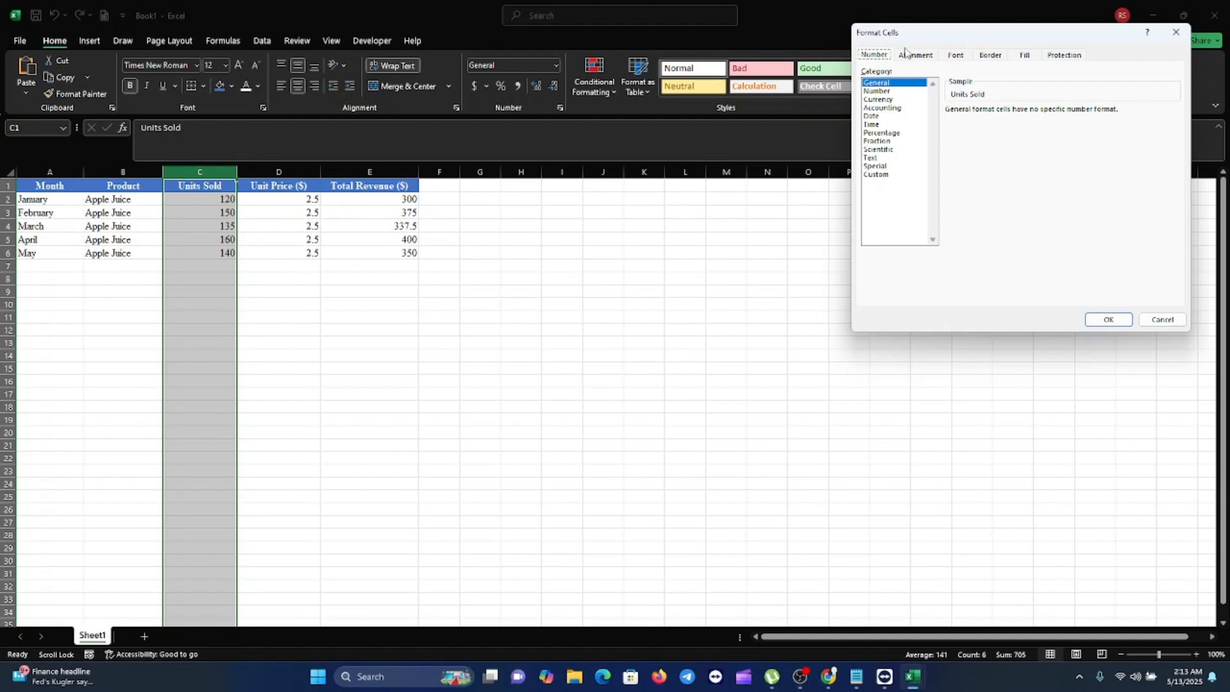
pyautogui.click(879, 99)
pyautogui.click(1092, 319)
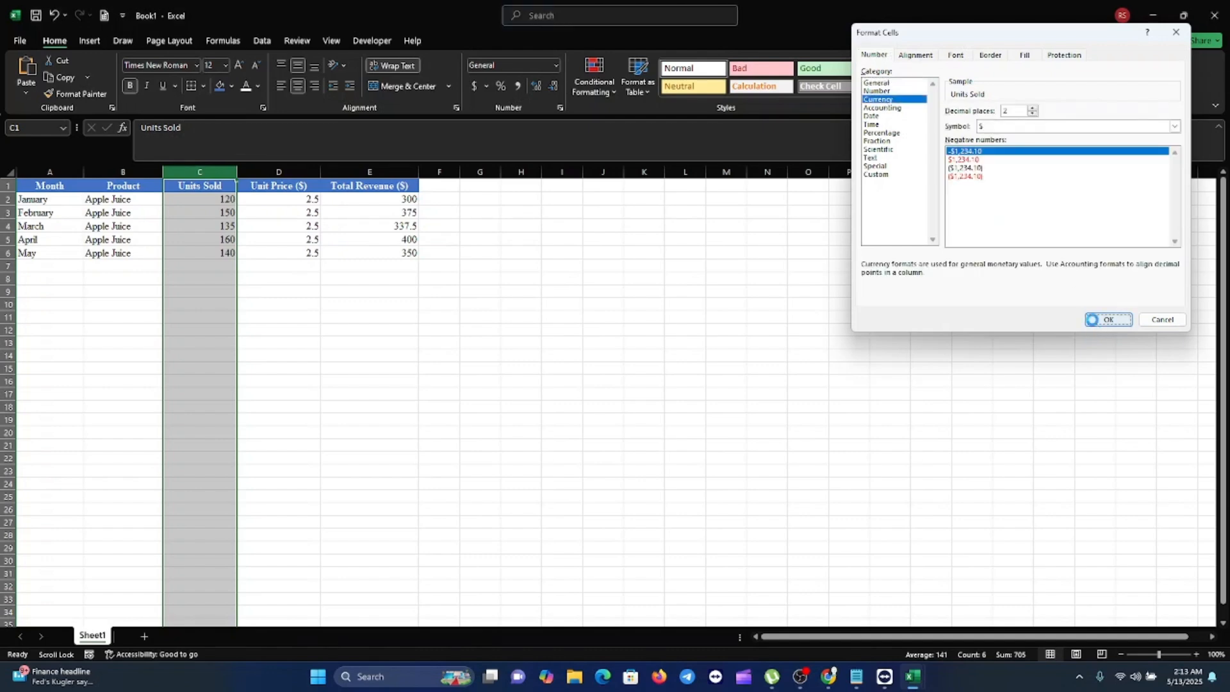
pyautogui.click(275, 305)
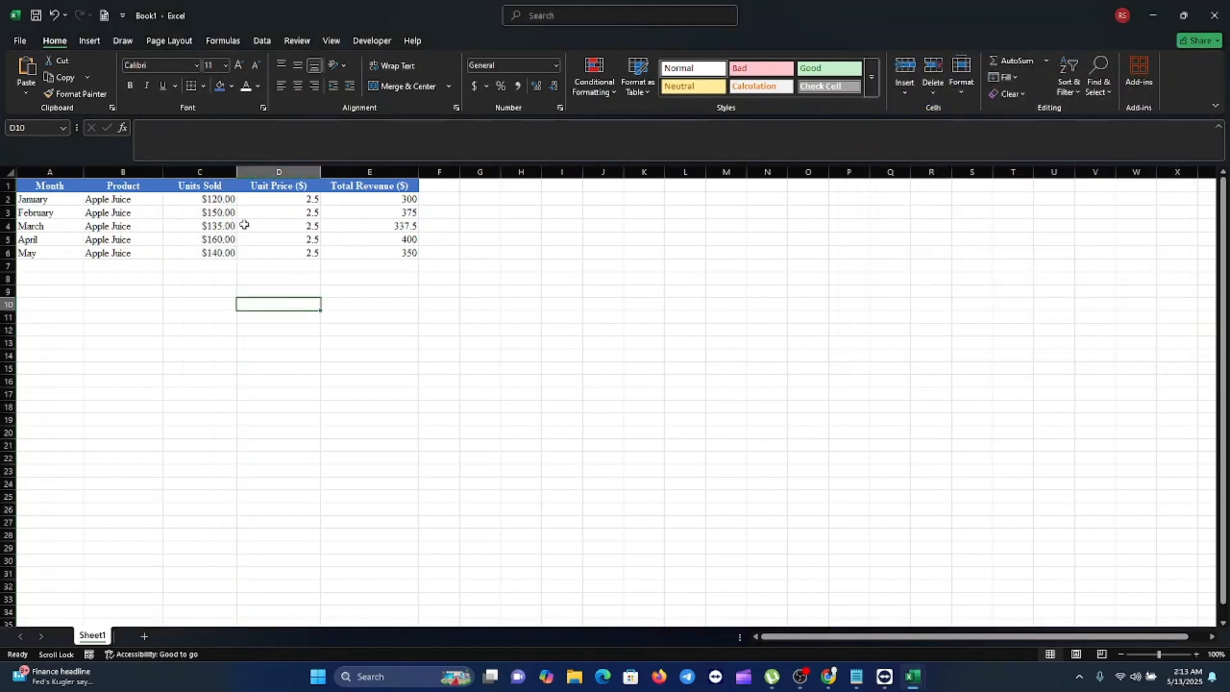
# Format the Unit Price column D with the Accounting number format.
pyautogui.click(293, 173)
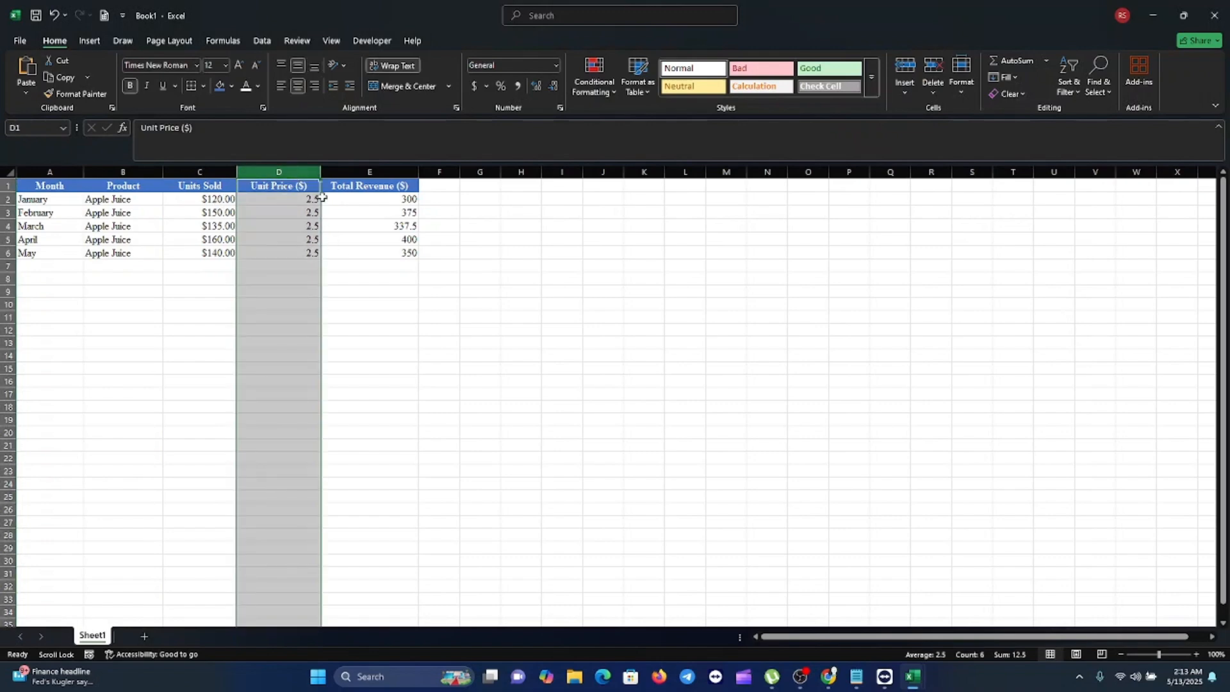
pyautogui.click(555, 65)
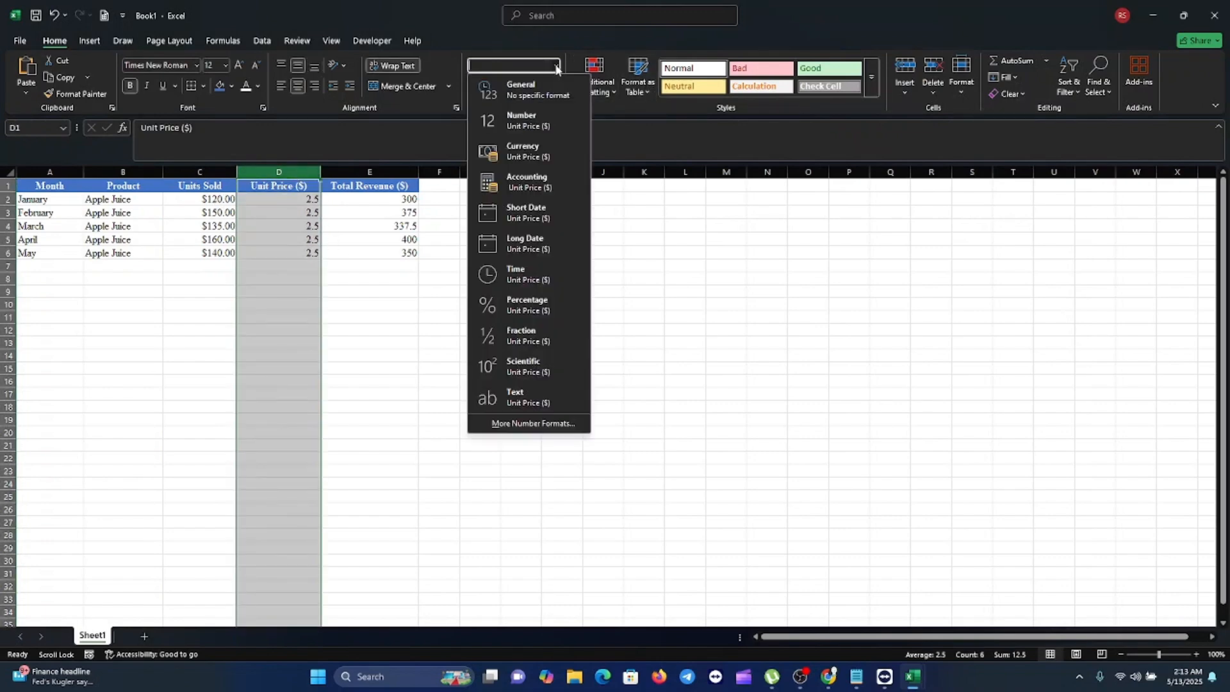
pyautogui.click(556, 64)
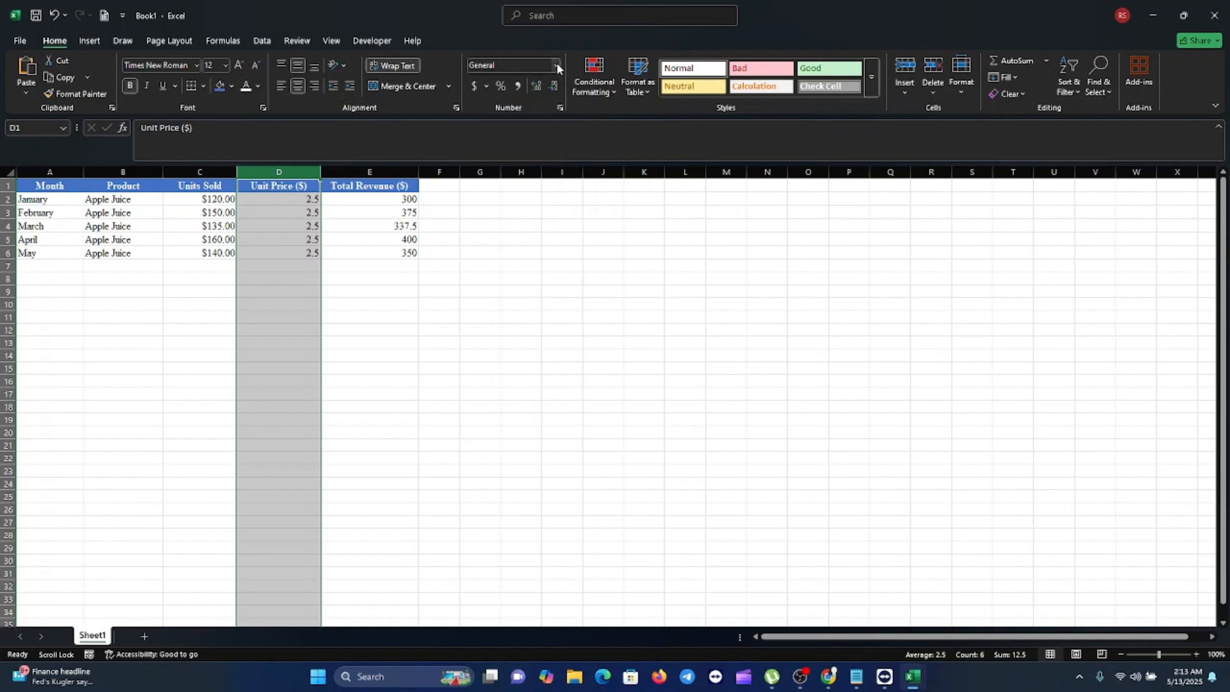
pyautogui.click(555, 64)
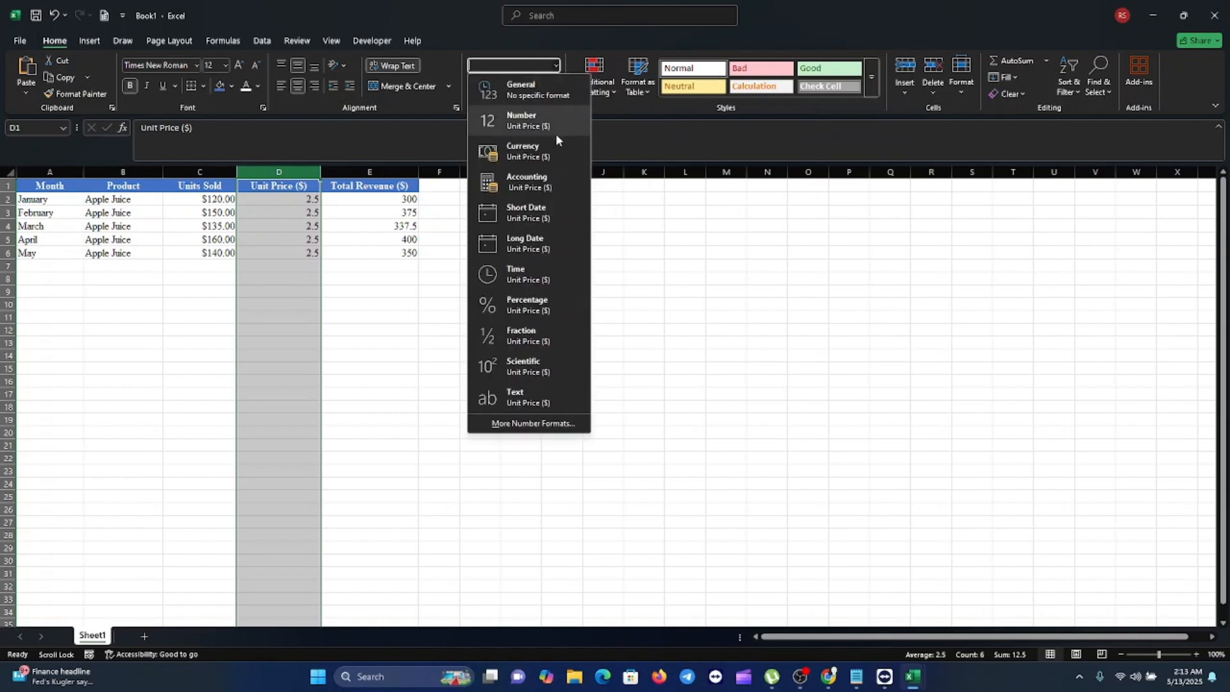
pyautogui.click(528, 183)
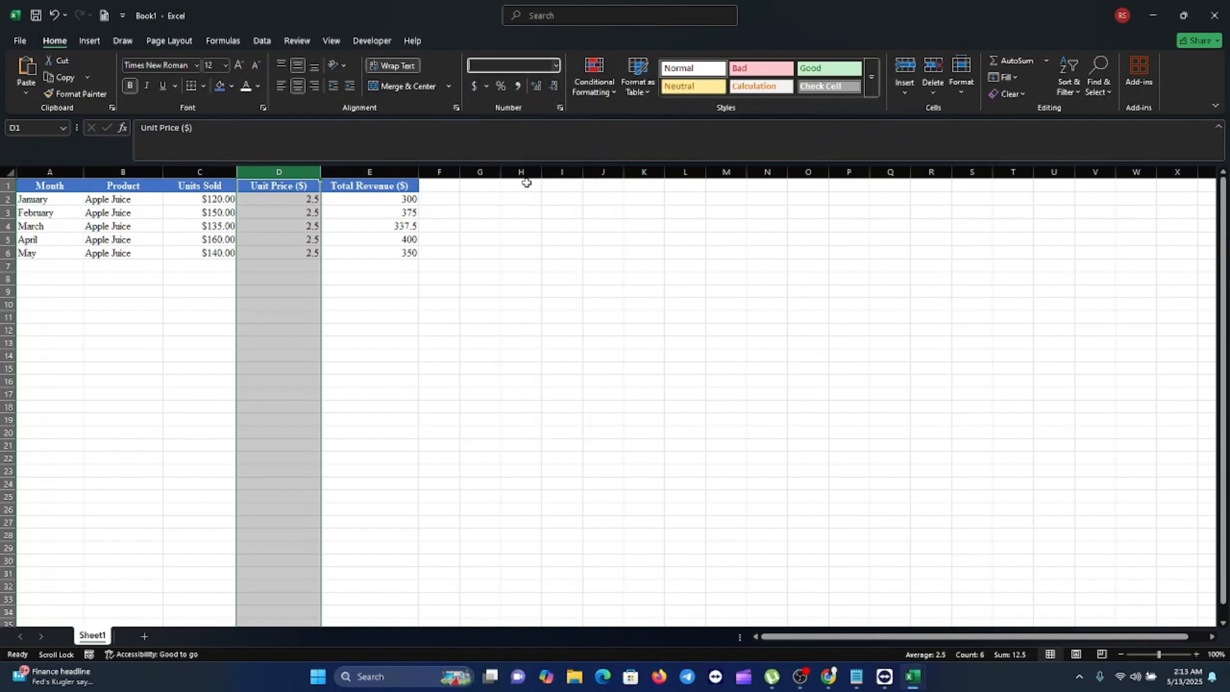
pyautogui.click(369, 390)
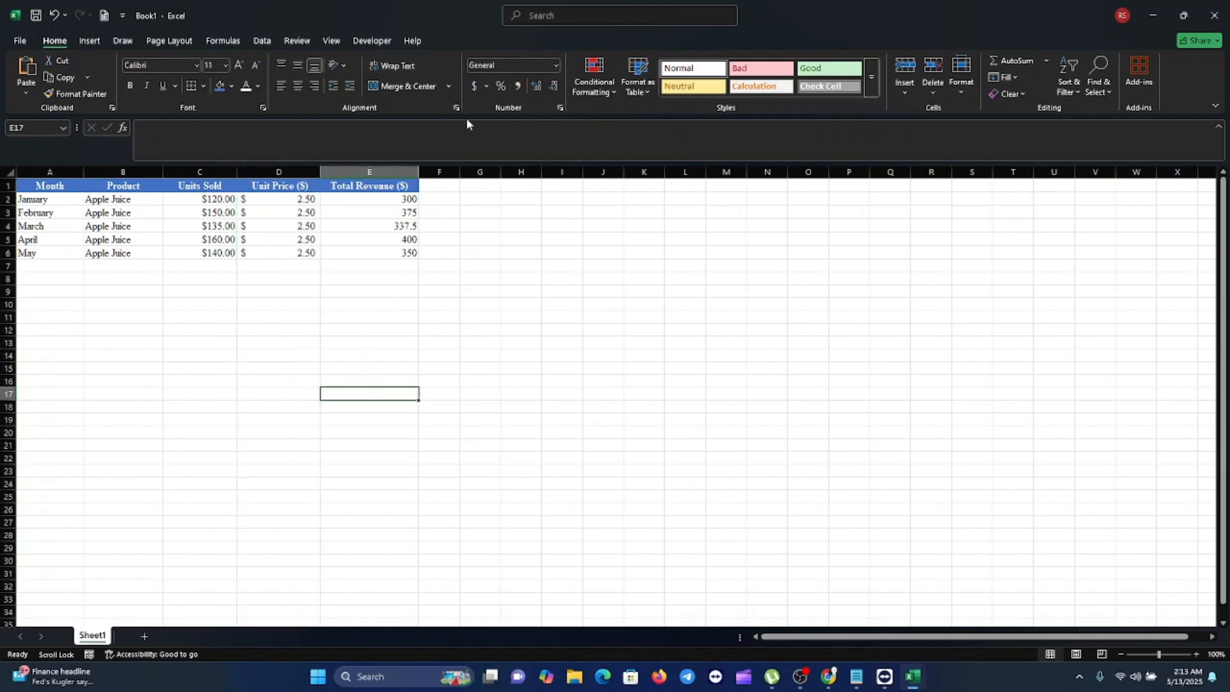
pyautogui.click(554, 66)
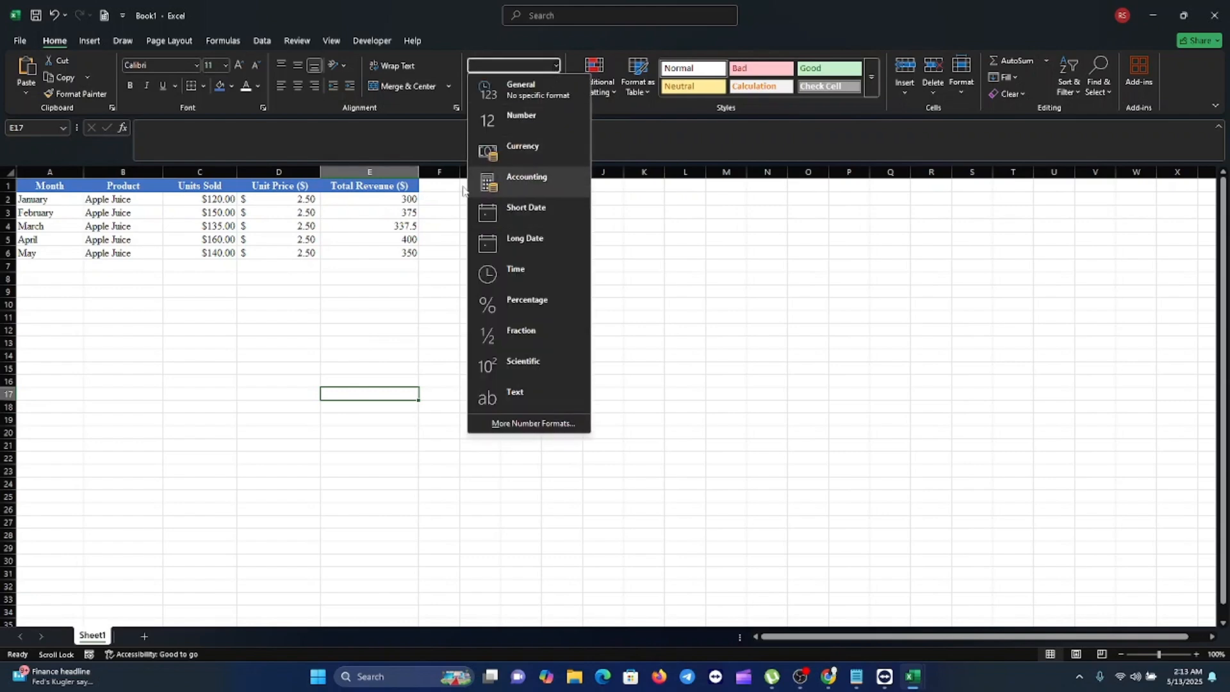
pyautogui.click(276, 295)
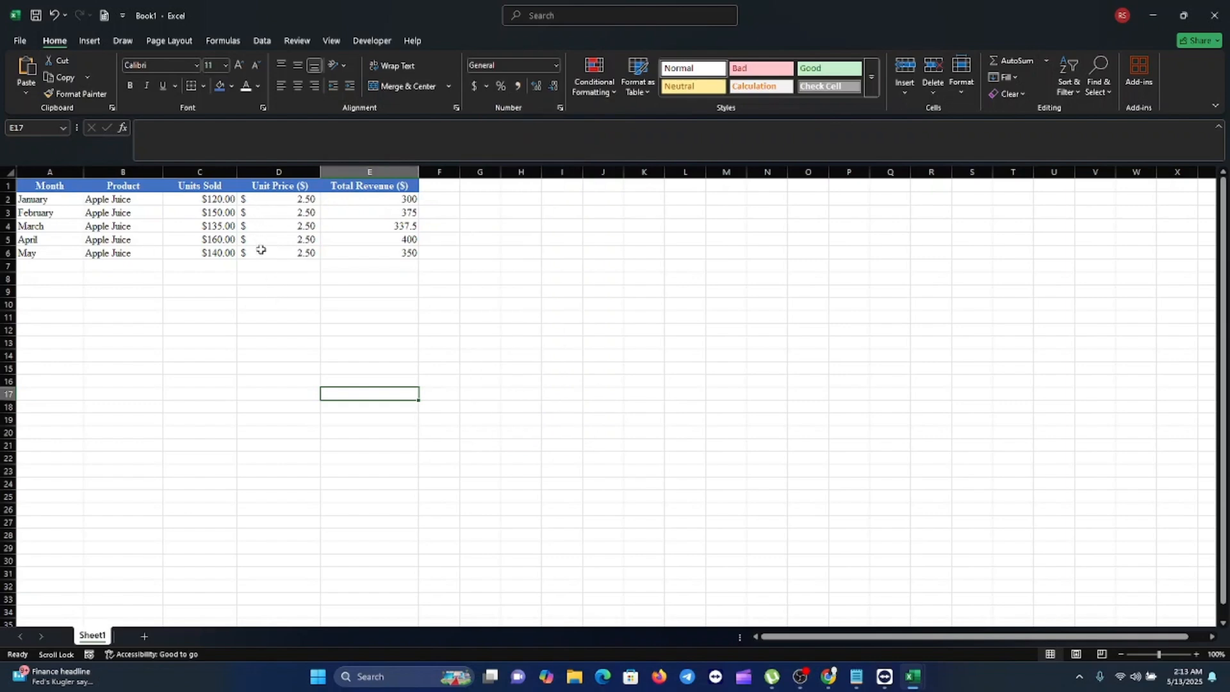
# Apply the Accounting number format to the Total Revenue column E through the Format Cells settings.
pyautogui.click(396, 172)
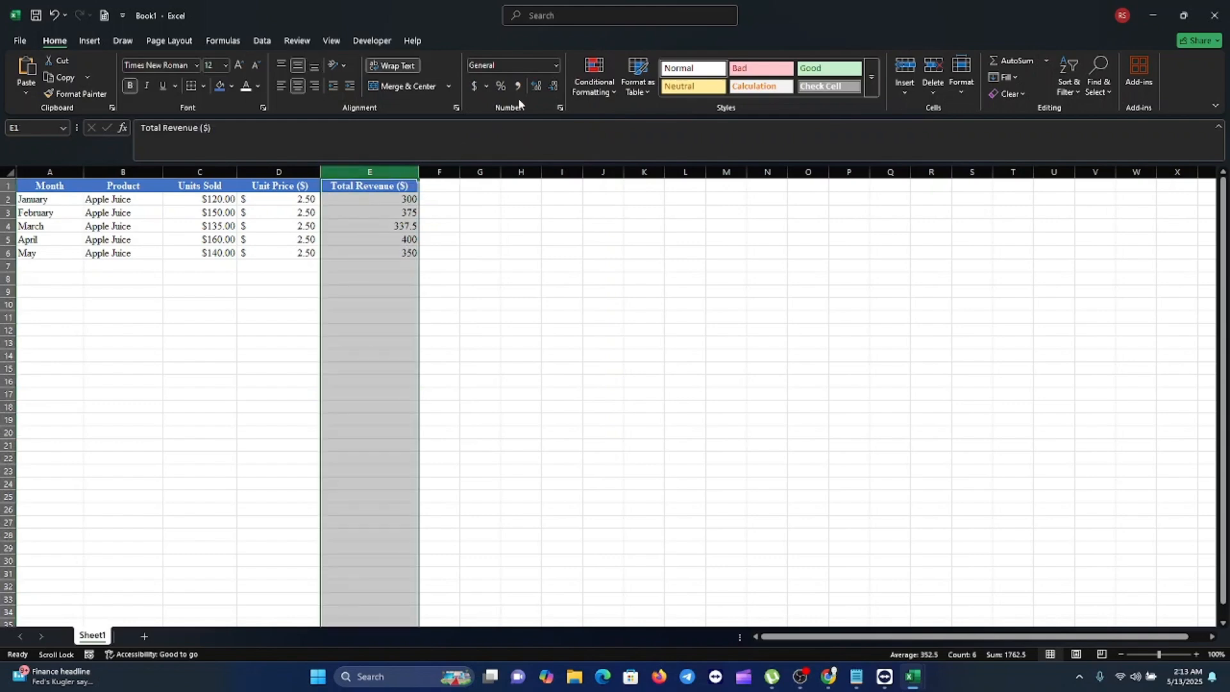
pyautogui.click(559, 109)
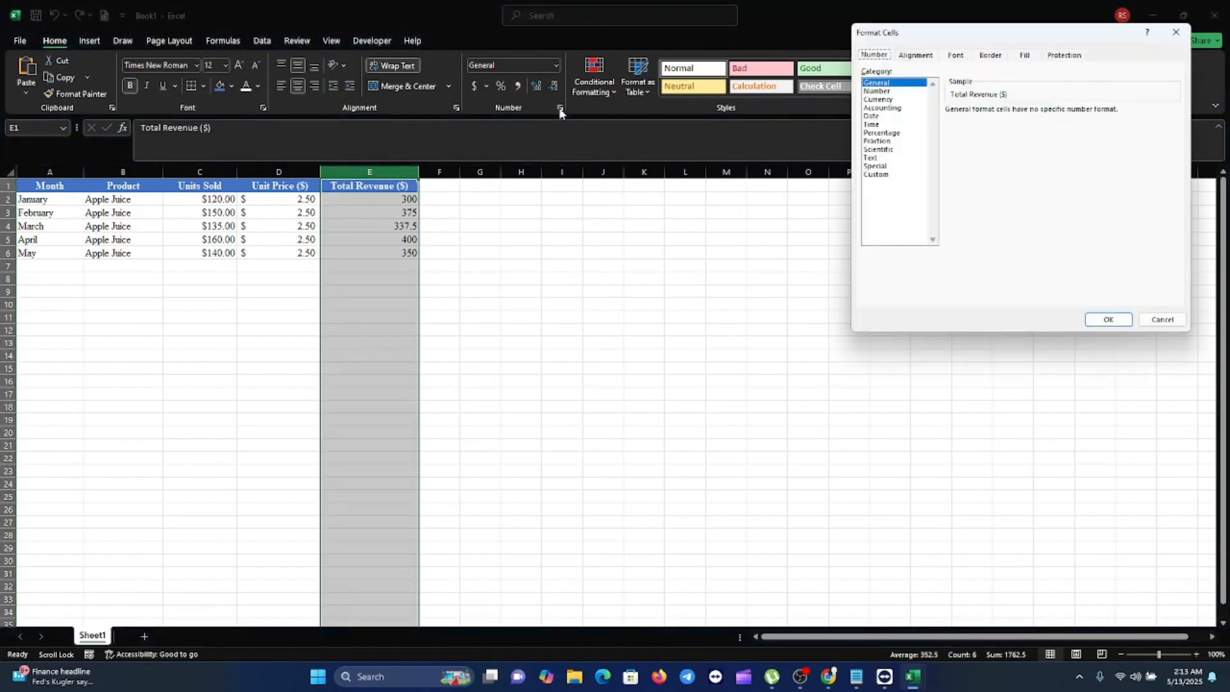
pyautogui.click(886, 108)
pyautogui.click(1102, 319)
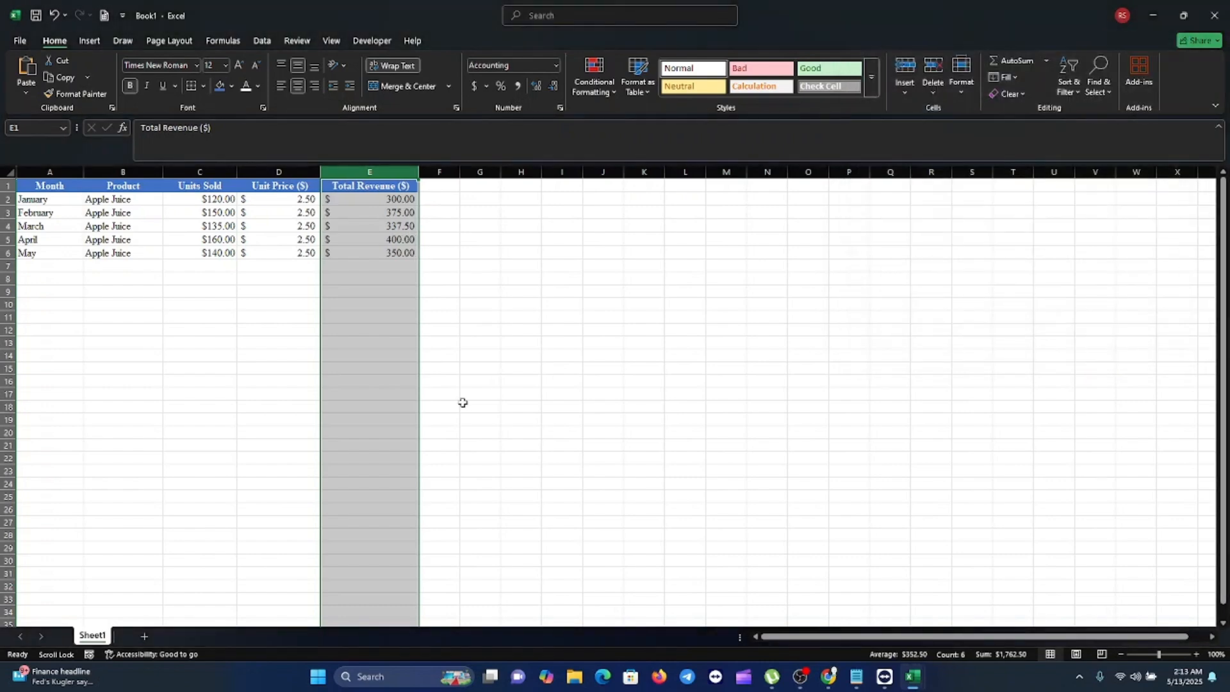
pyautogui.click(462, 433)
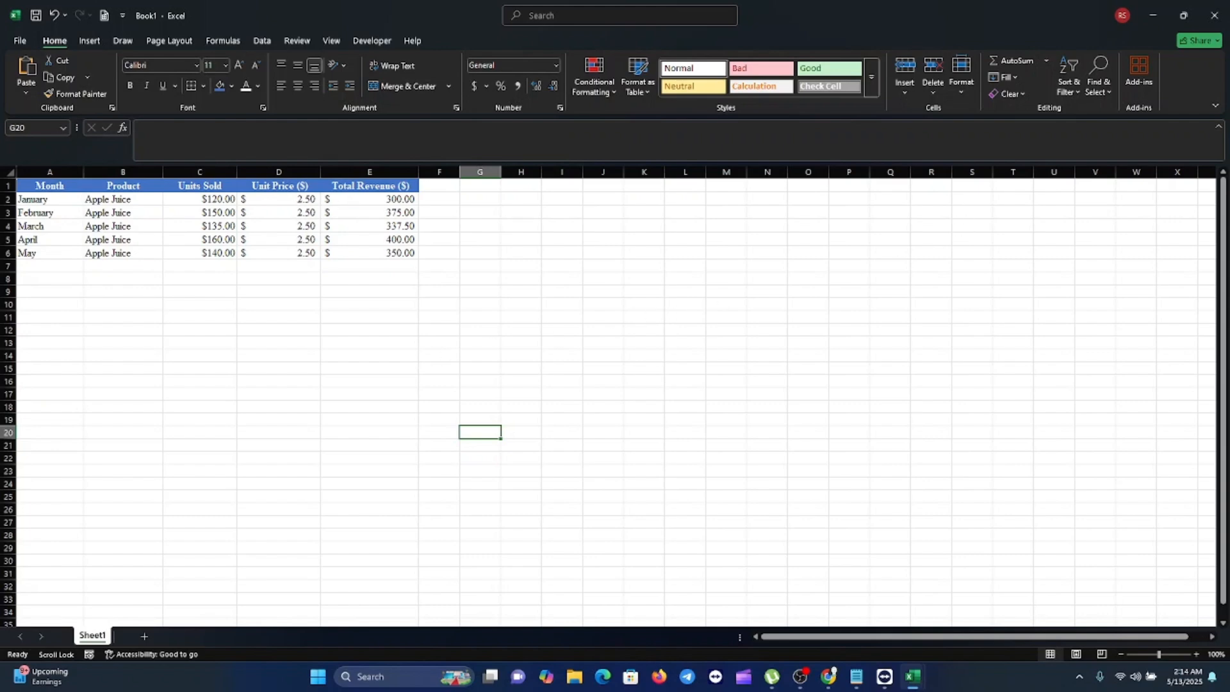
pyautogui.hotkey('alt', 'Tab')
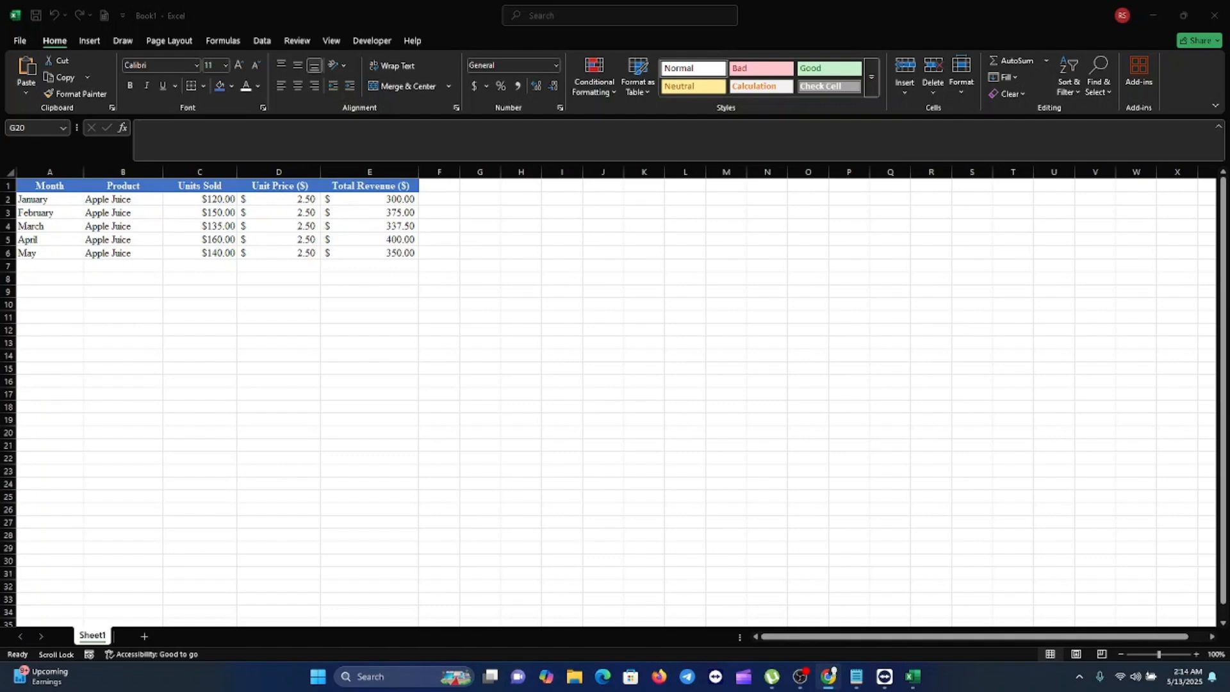
pyautogui.click(151, 206)
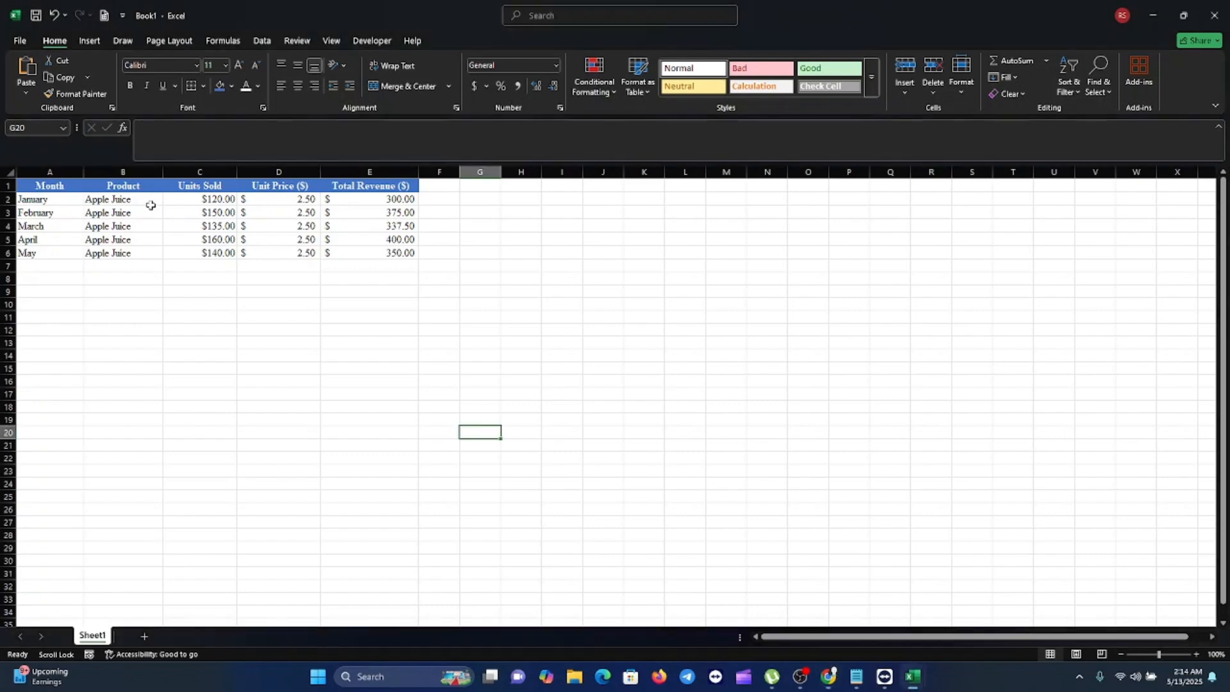
# Bottom-align the Product column B, try right alignment on it, and set its horizontal alignment to left.
pyautogui.click(127, 173)
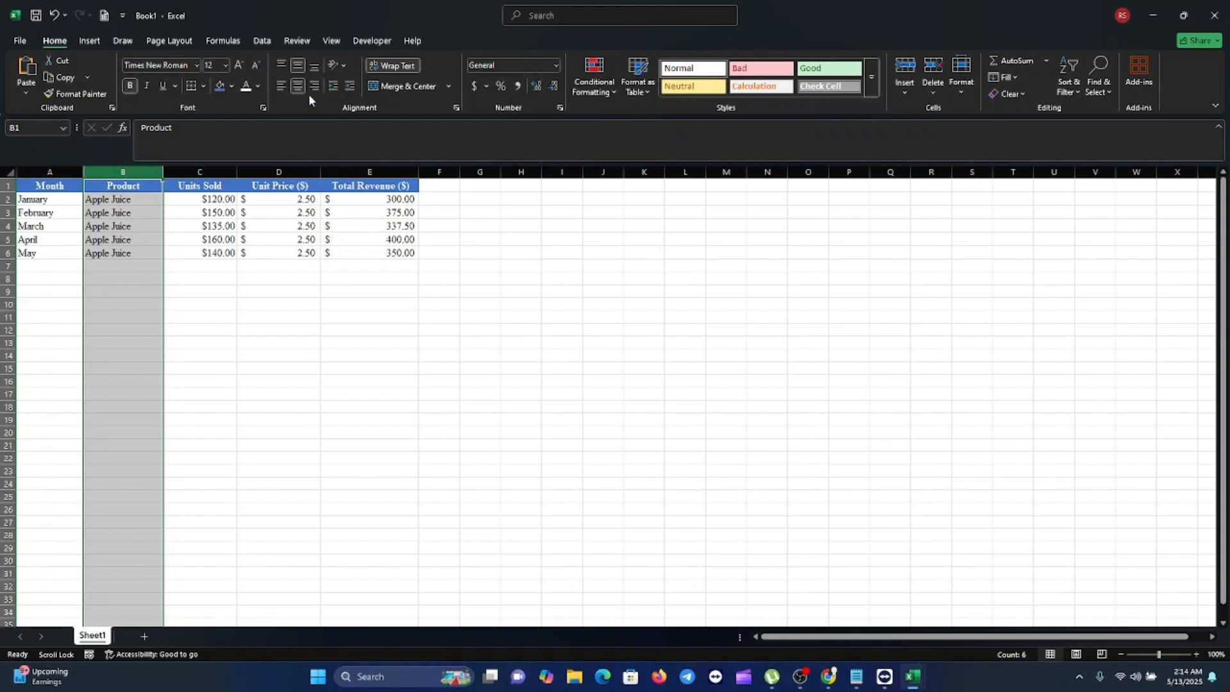
pyautogui.click(314, 67)
pyautogui.click(314, 90)
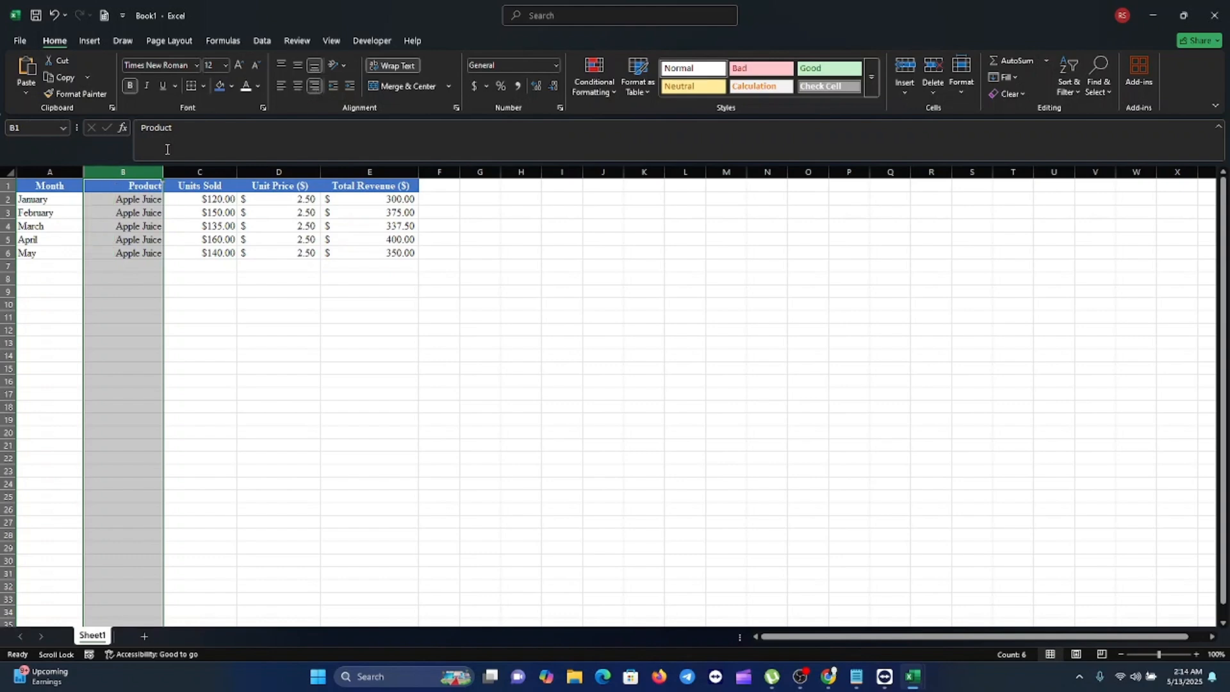
pyautogui.click(281, 86)
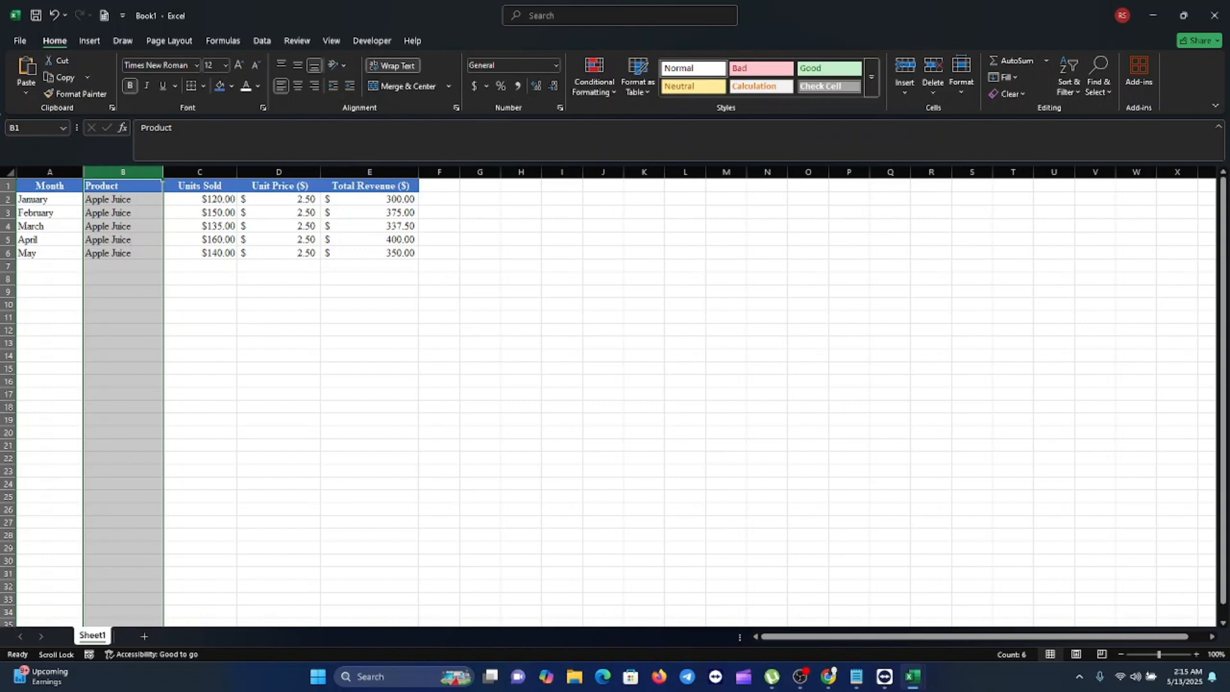
pyautogui.hotkey('alt', 'Tab')
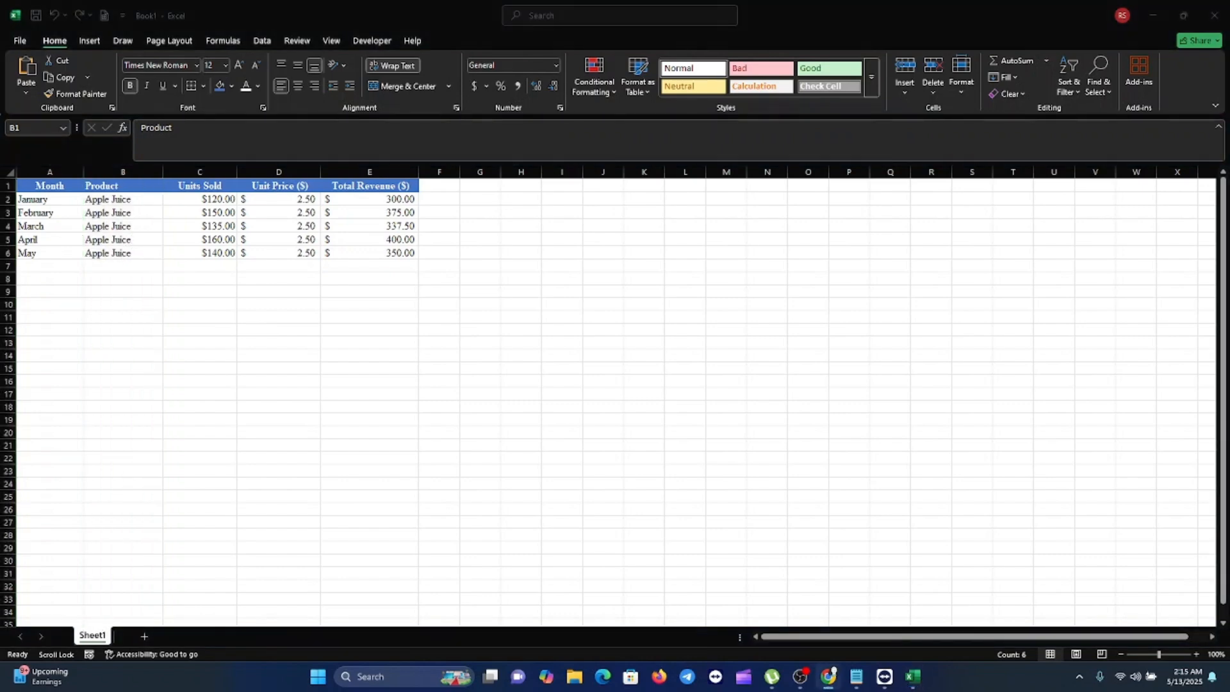